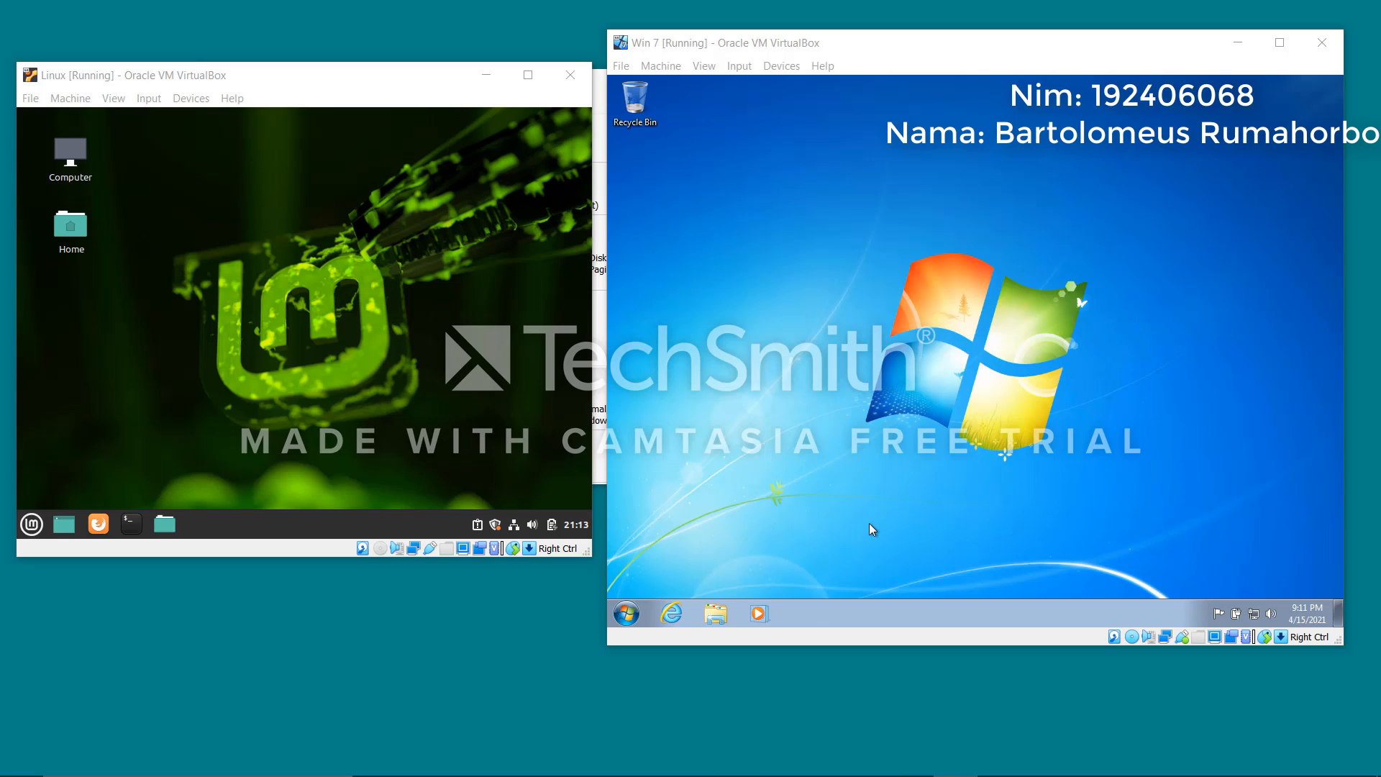
- Set the Win 7 machine's network Adapter 1 to Bridged Adapter using Intel(R) Dual Band Wireless-AC 7265 and save the settings
mouse_move(811, 773)
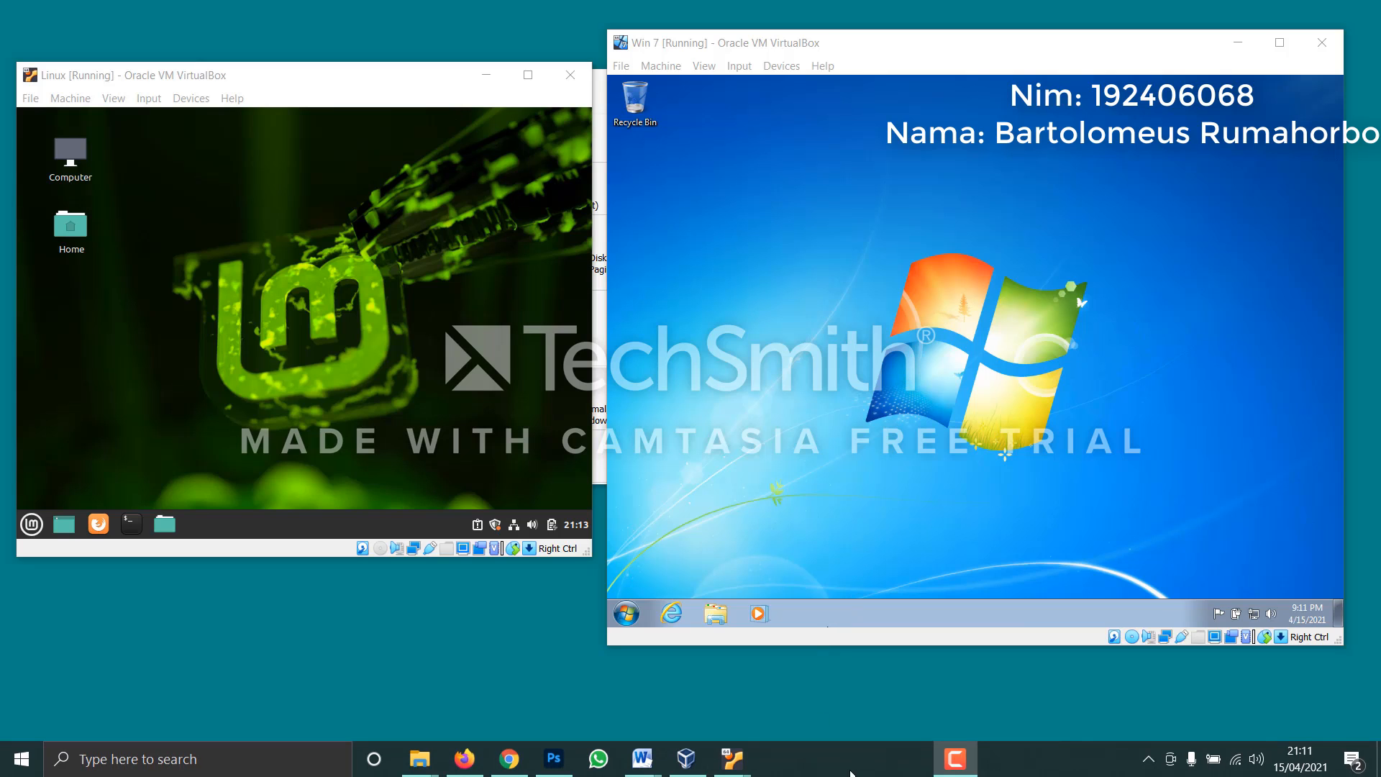
click(686, 758)
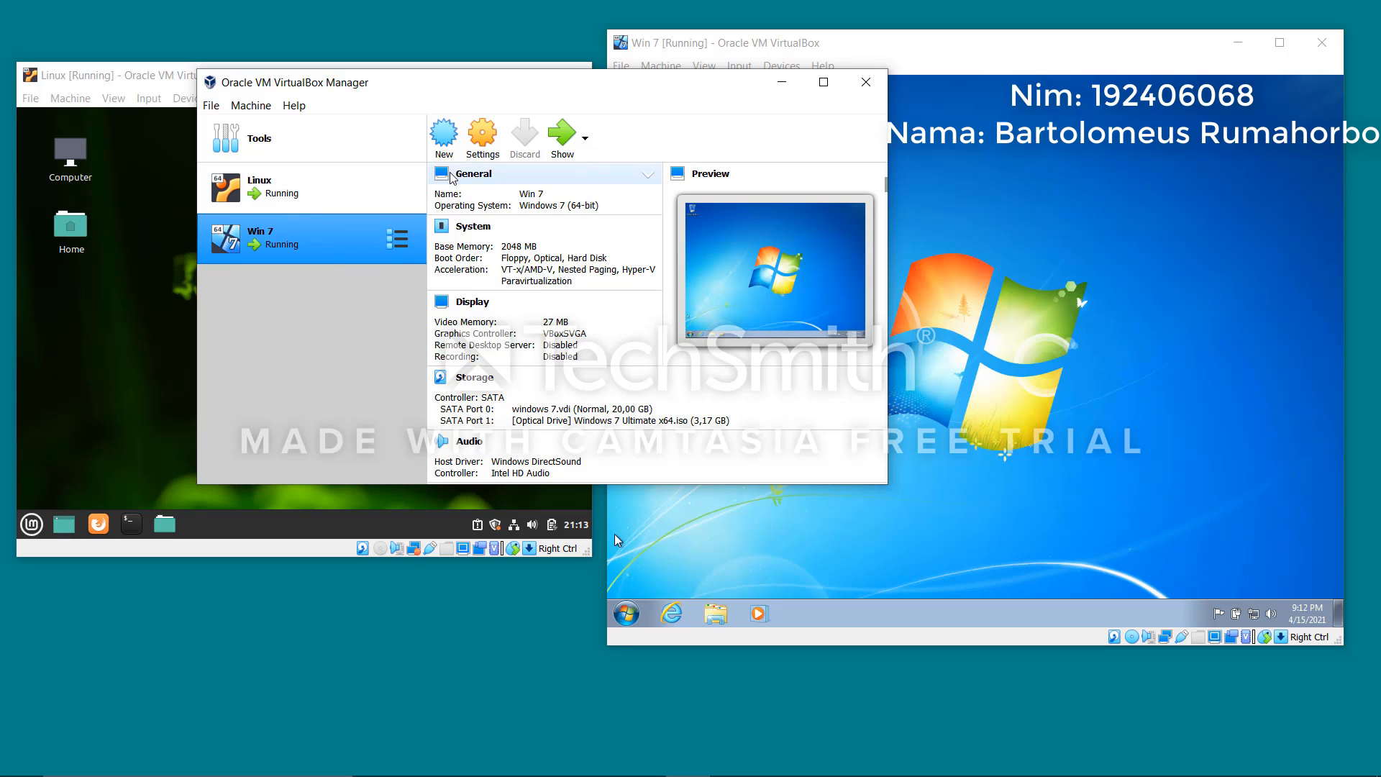
click(480, 153)
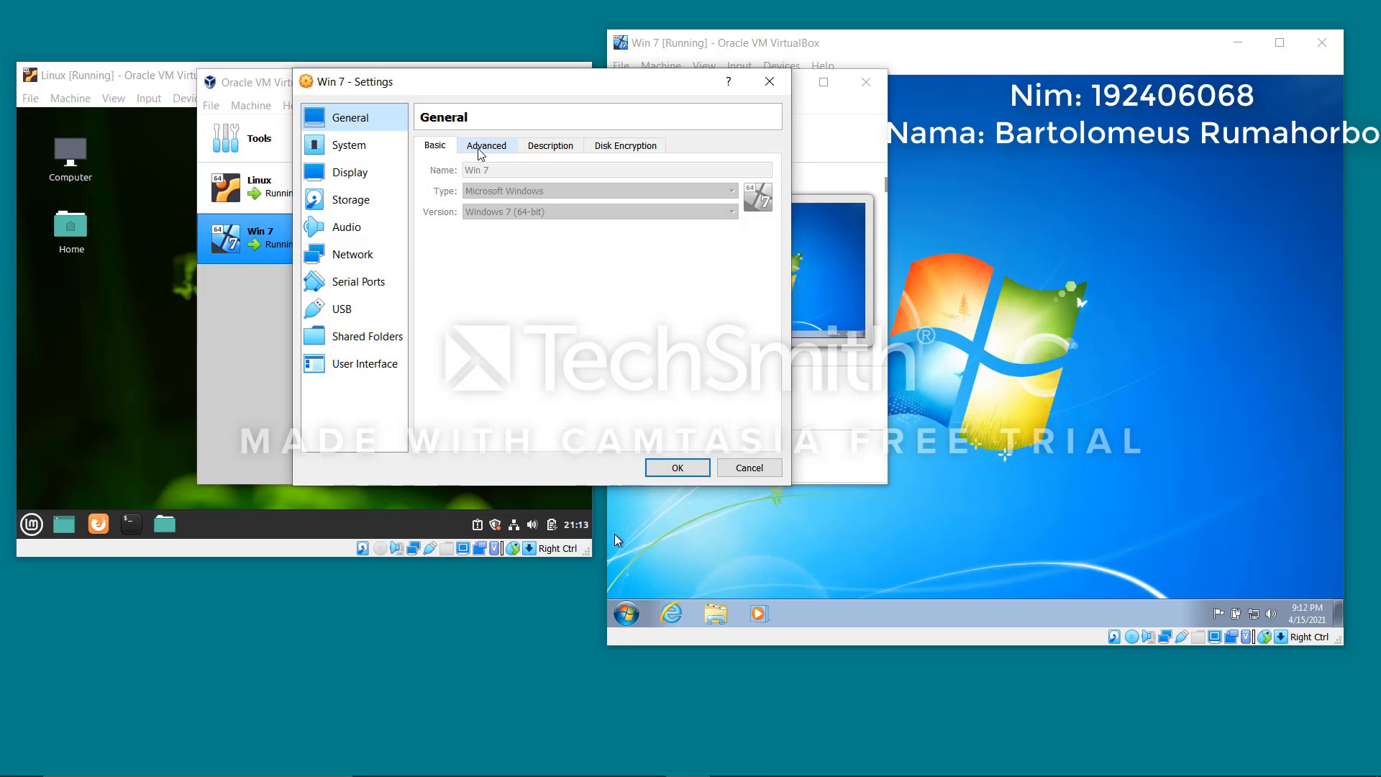
click(363, 256)
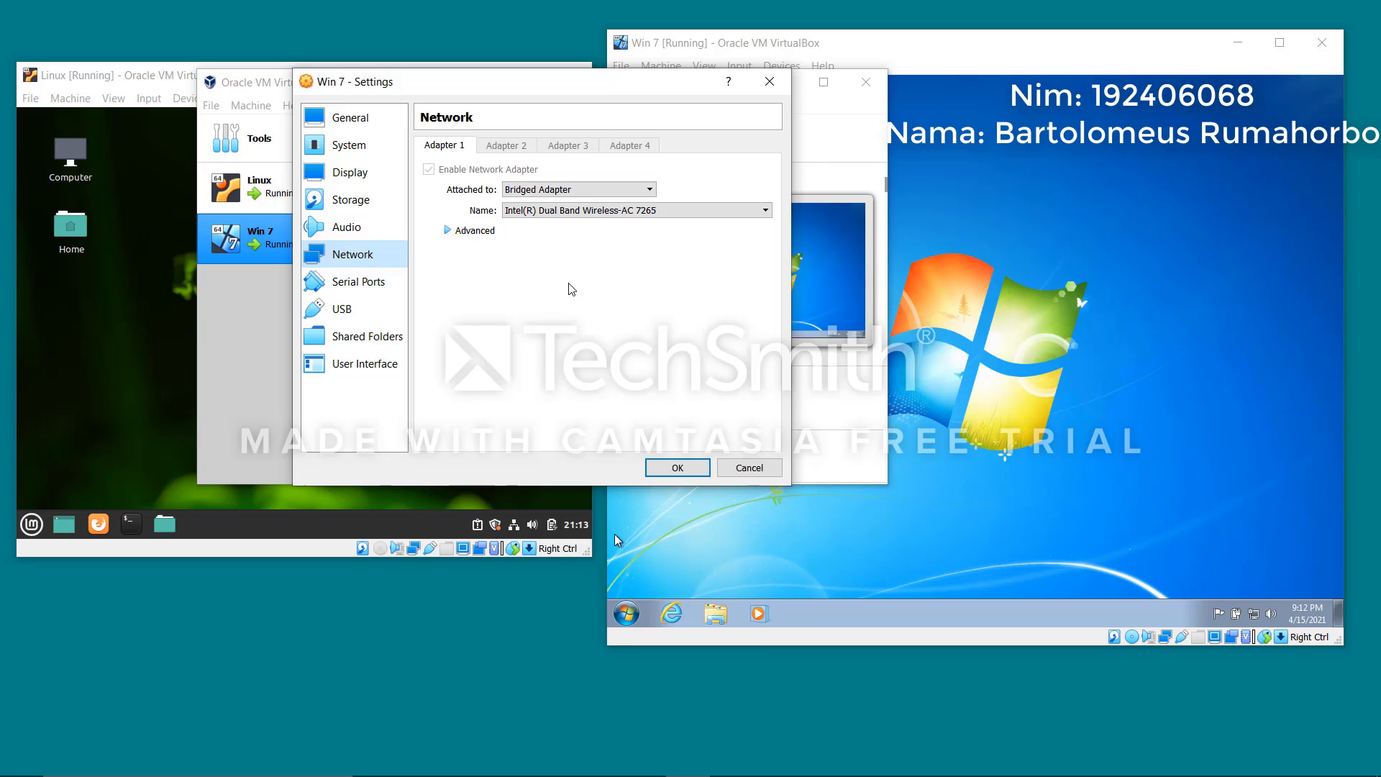
mouse_move(1107, 775)
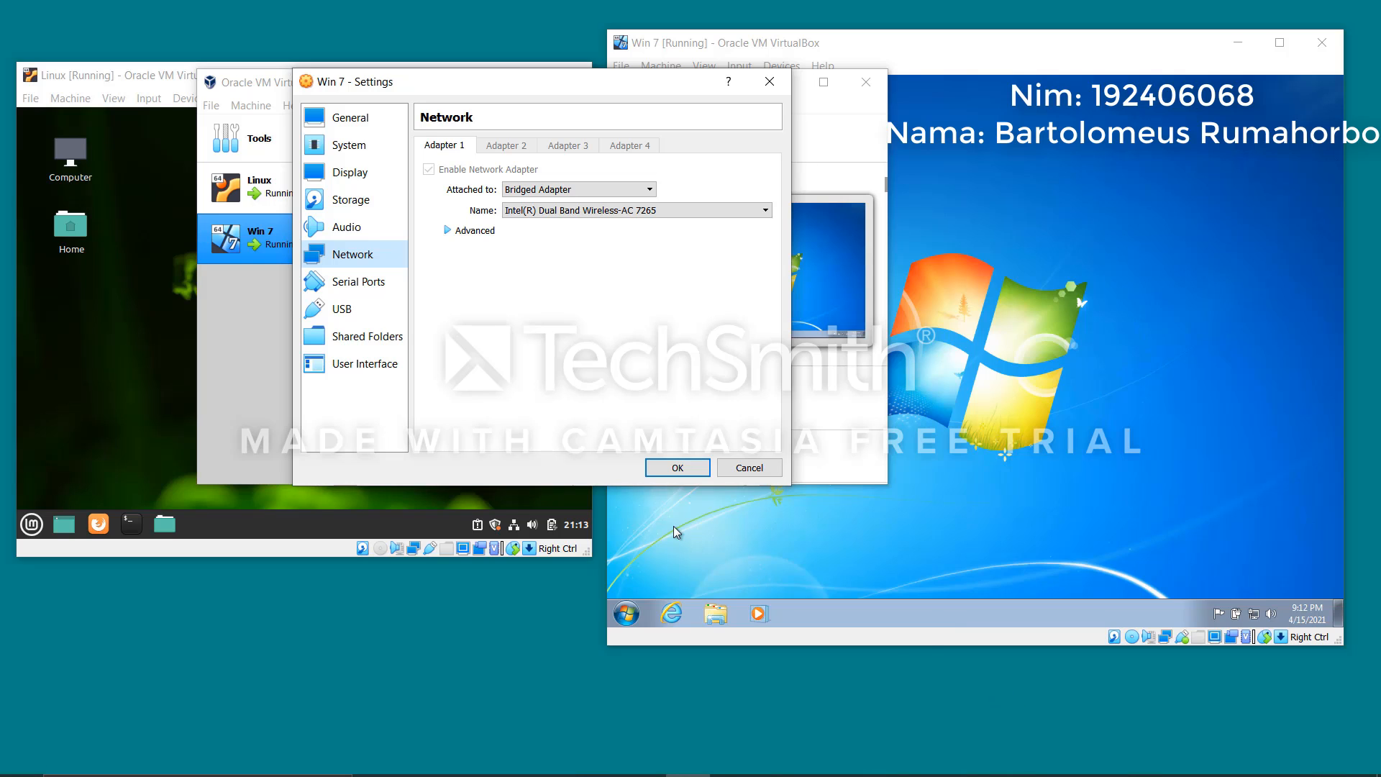
click(569, 192)
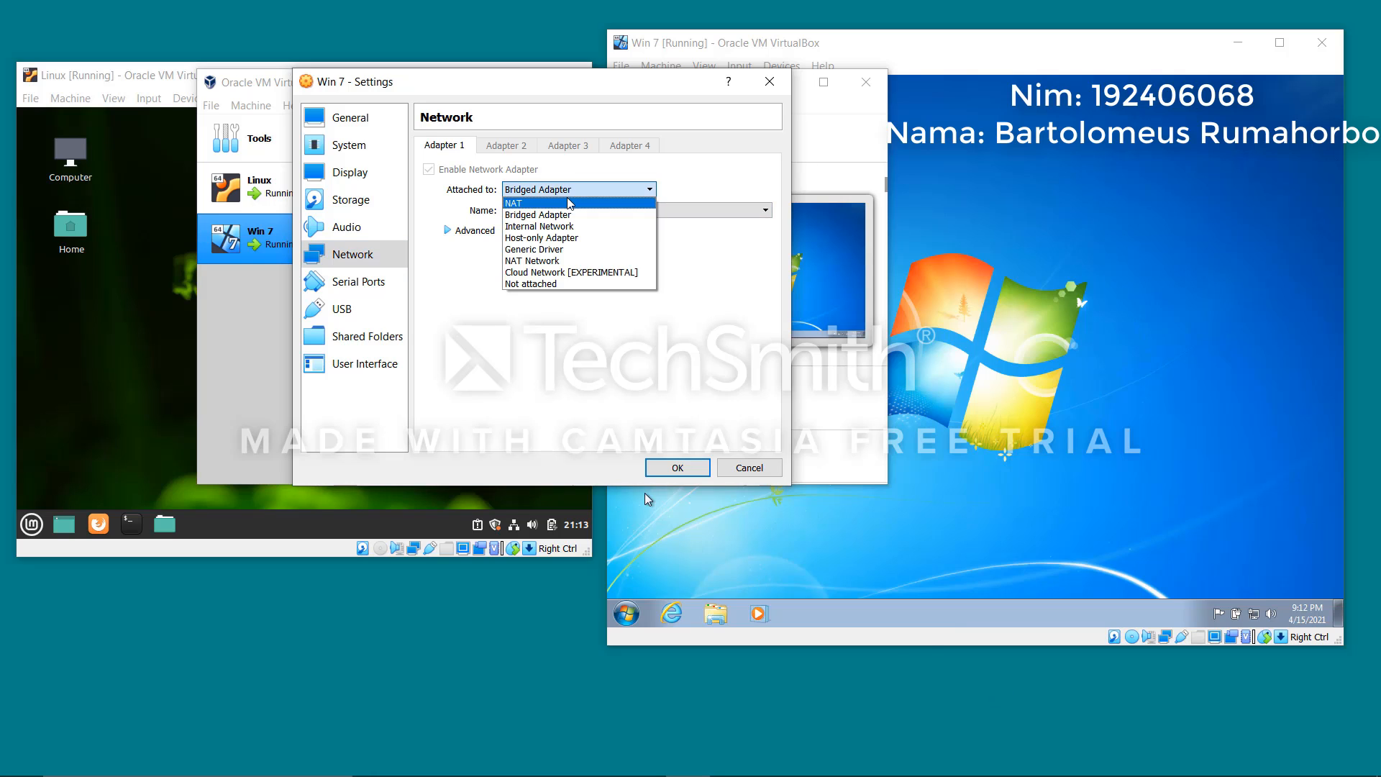
click(570, 203)
click(571, 190)
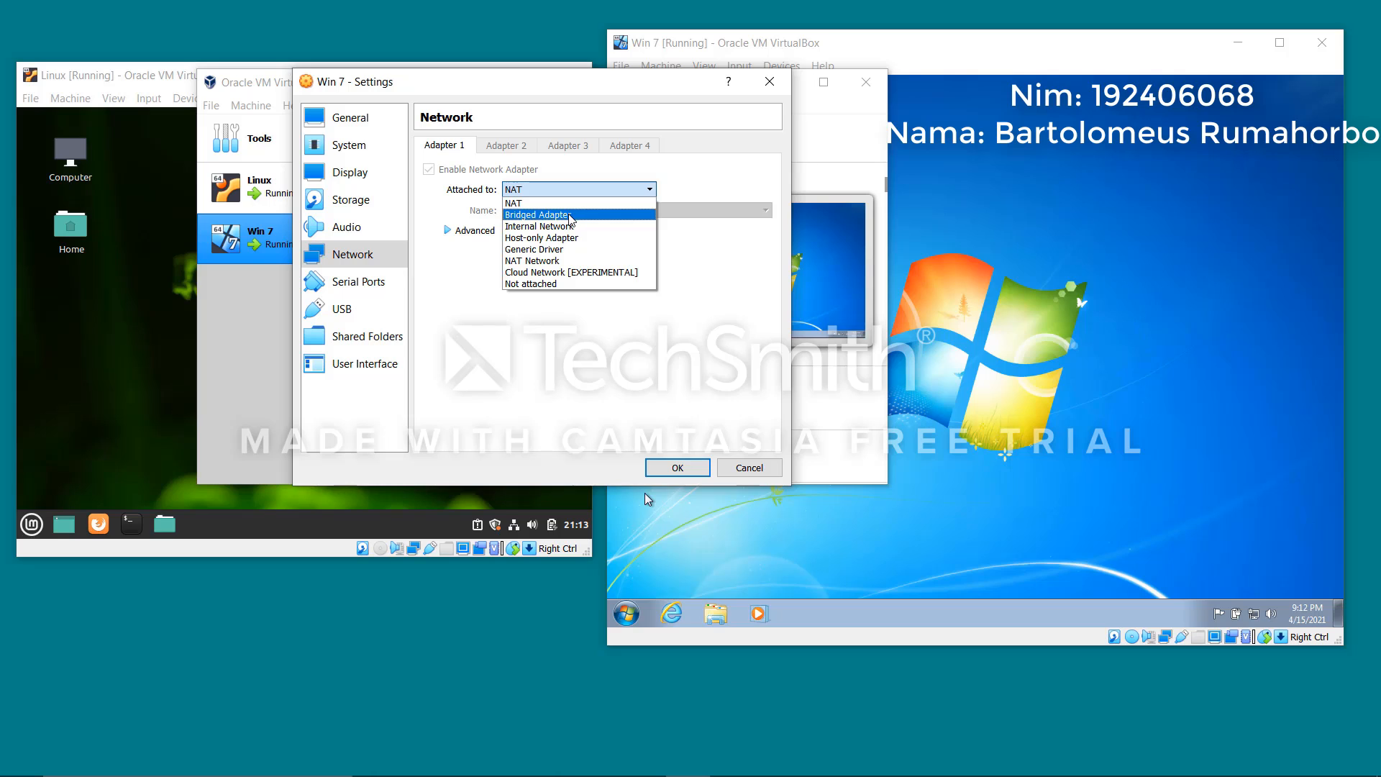
click(570, 214)
click(543, 211)
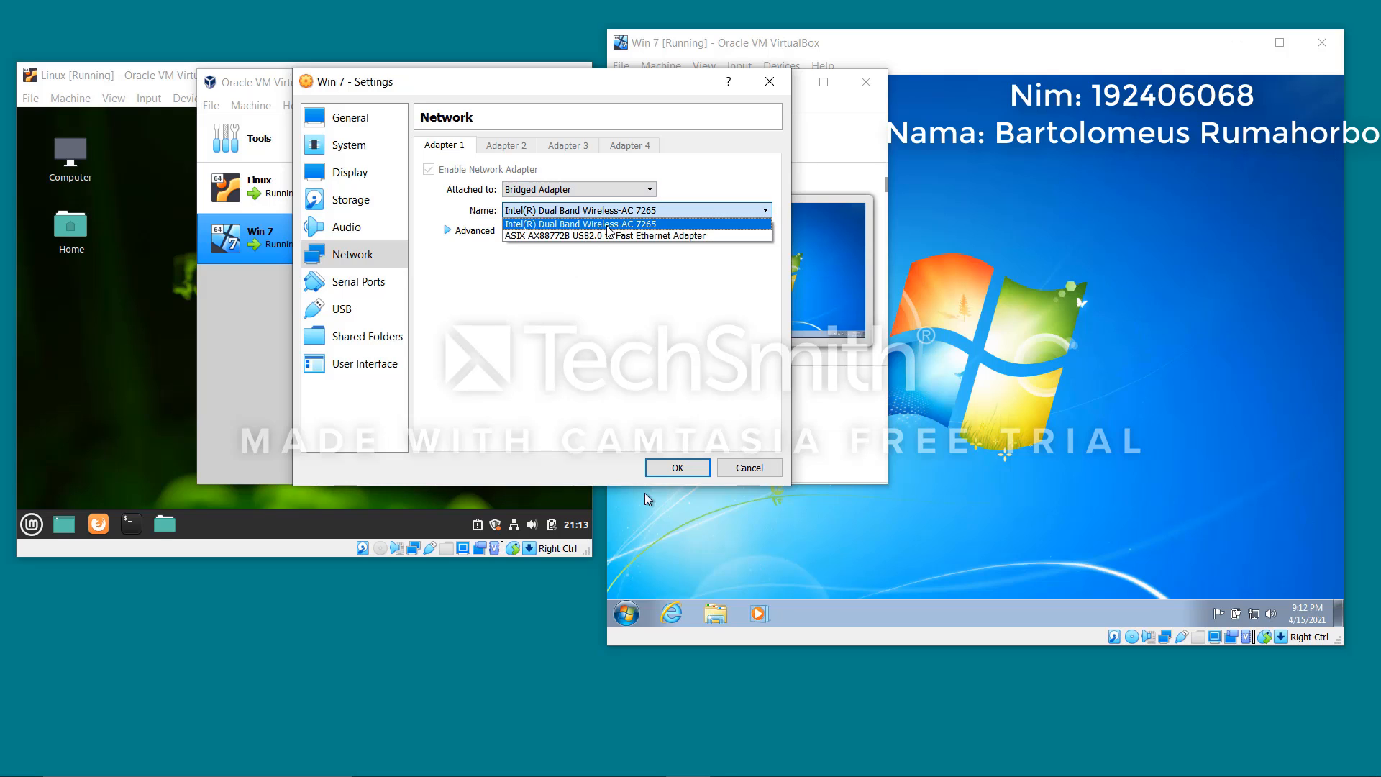
click(607, 224)
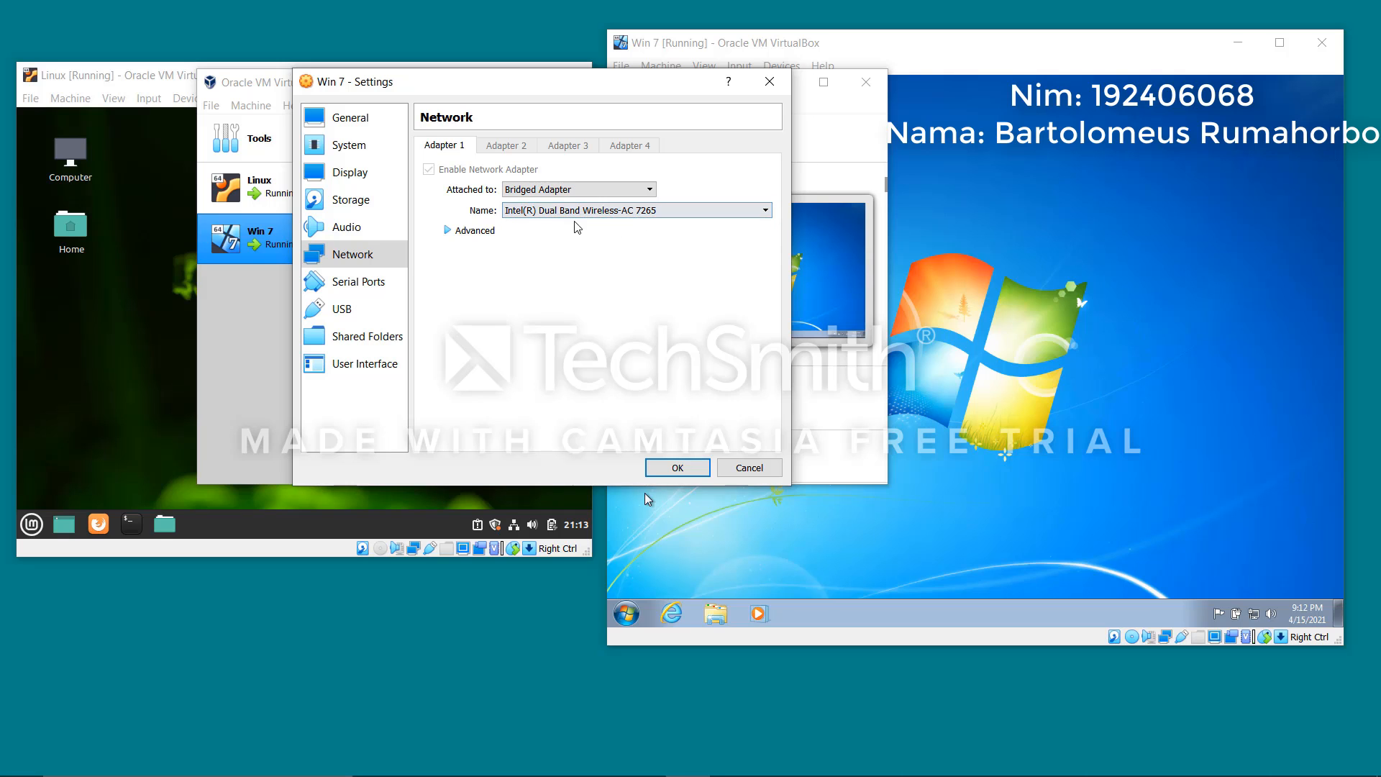
click(677, 468)
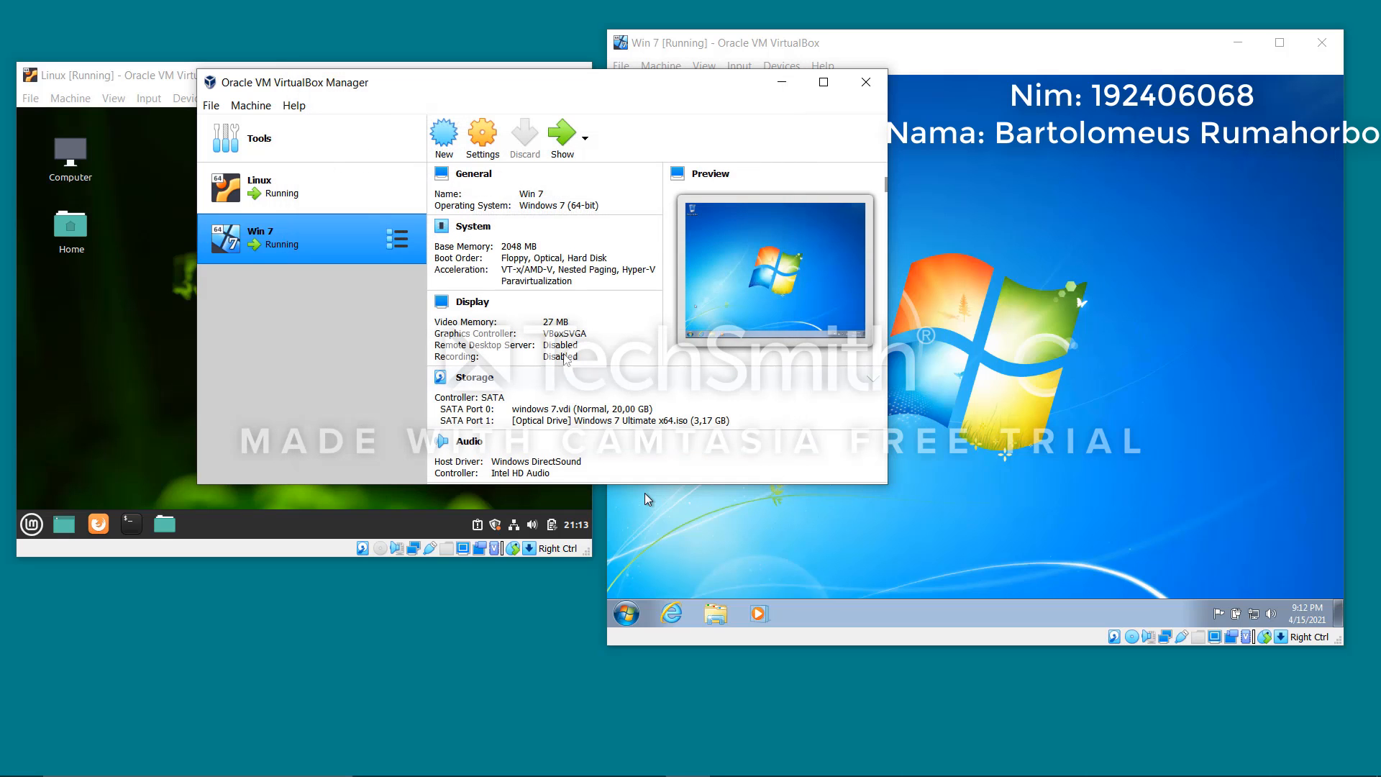
- Set the Linux machine's network Adapter 1 to Bridged Adapter using Intel(R) Dual Band Wireless-AC 7265 and save the settings
click(338, 189)
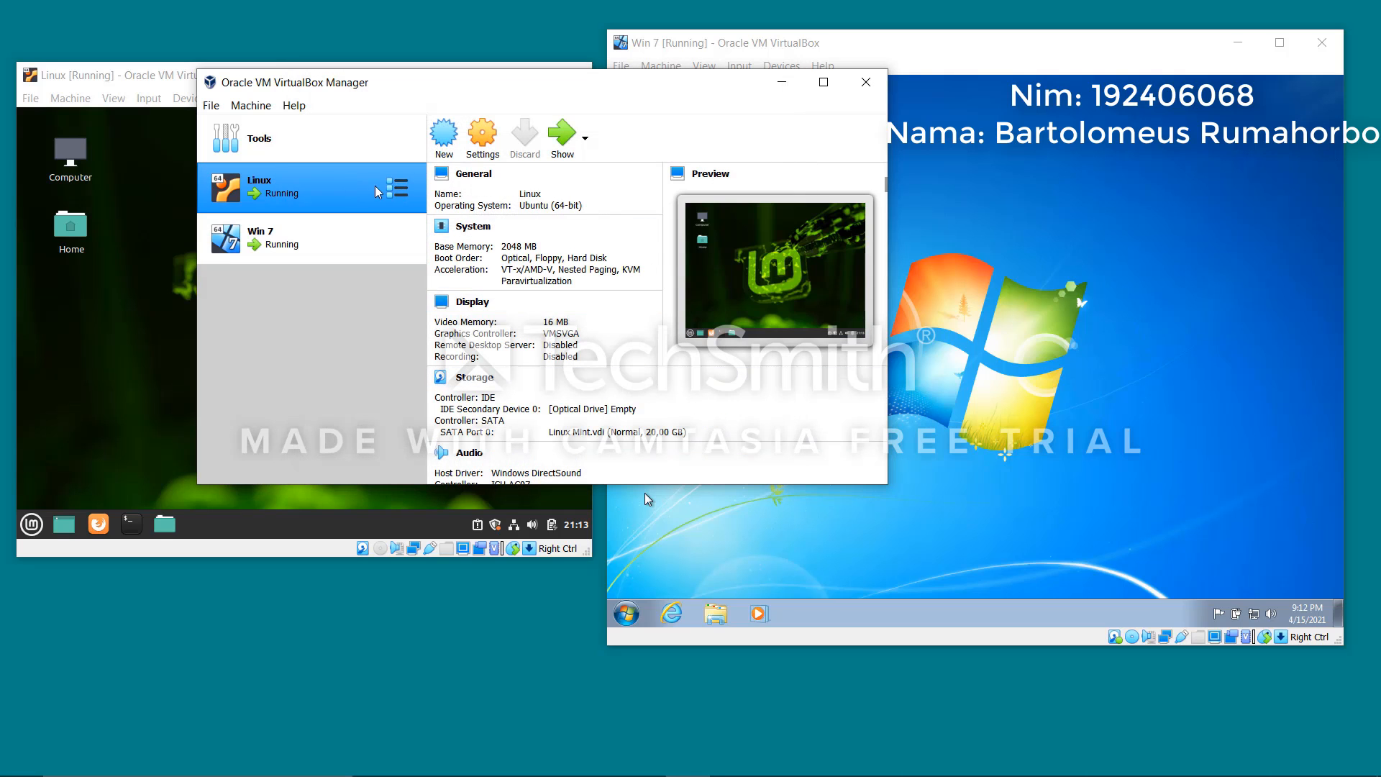
click(479, 151)
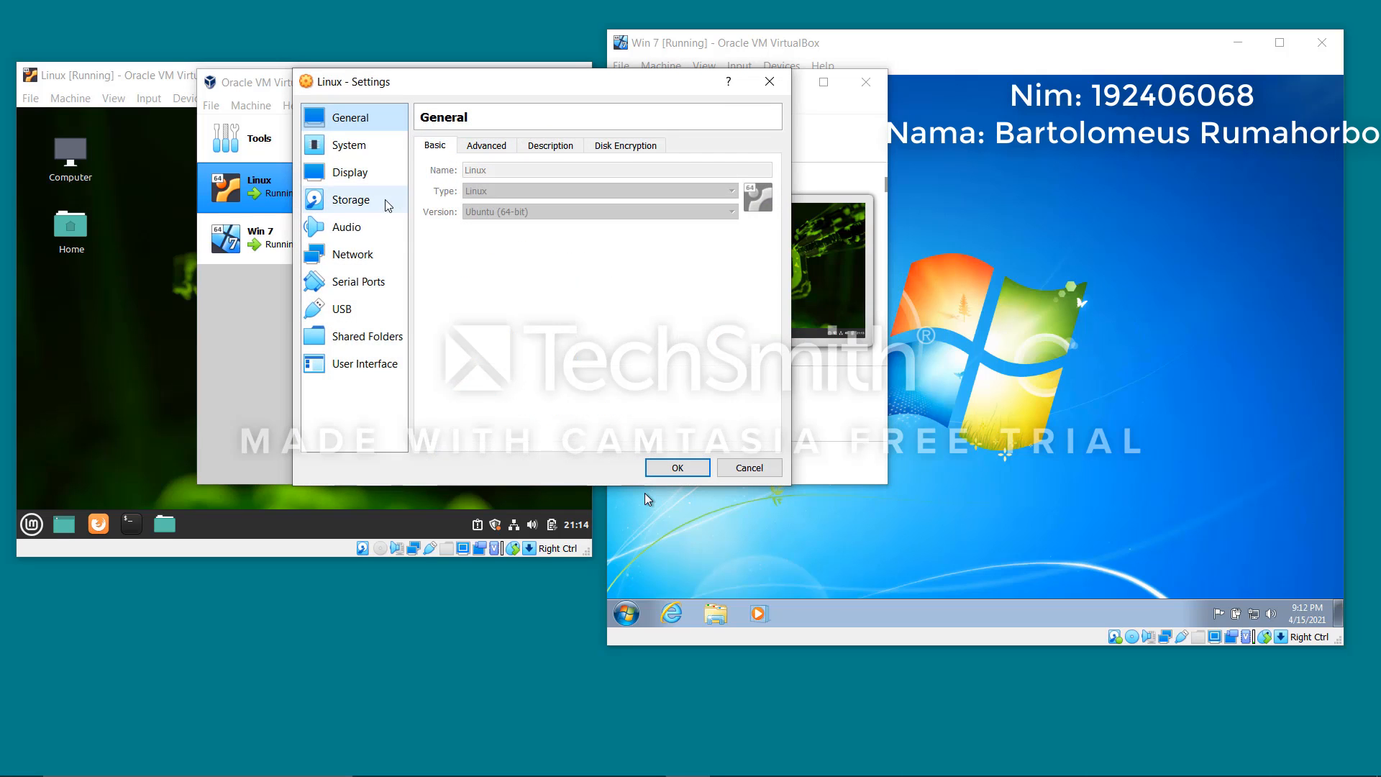
click(371, 251)
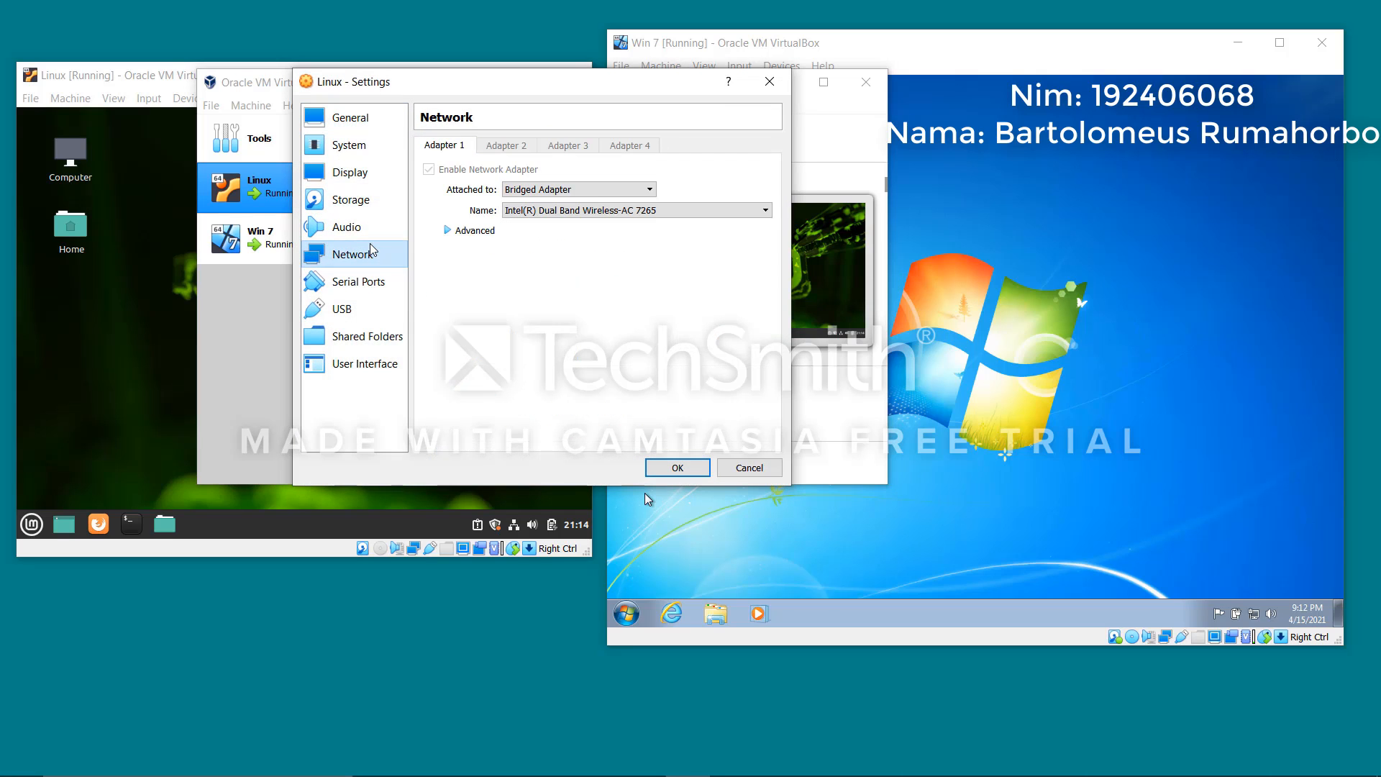
click(541, 191)
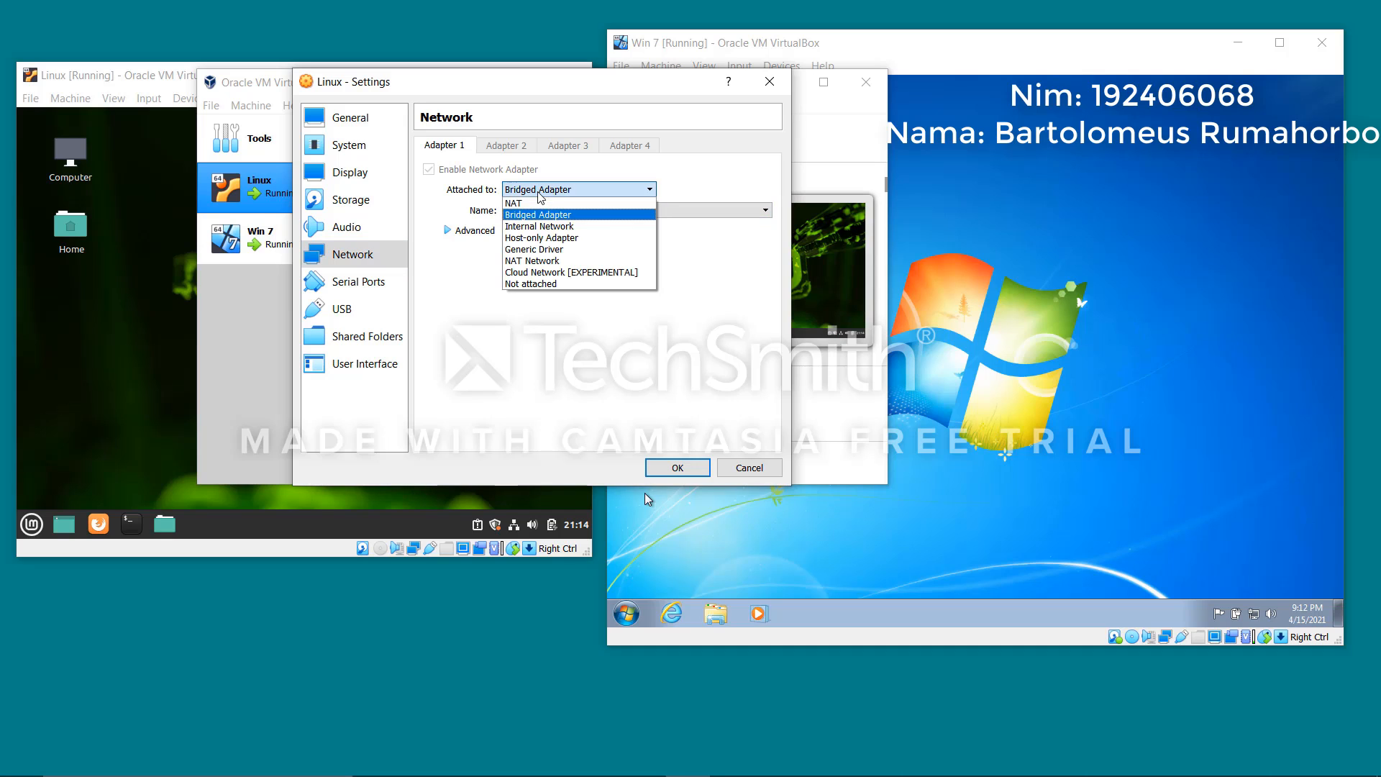
click(536, 219)
click(535, 215)
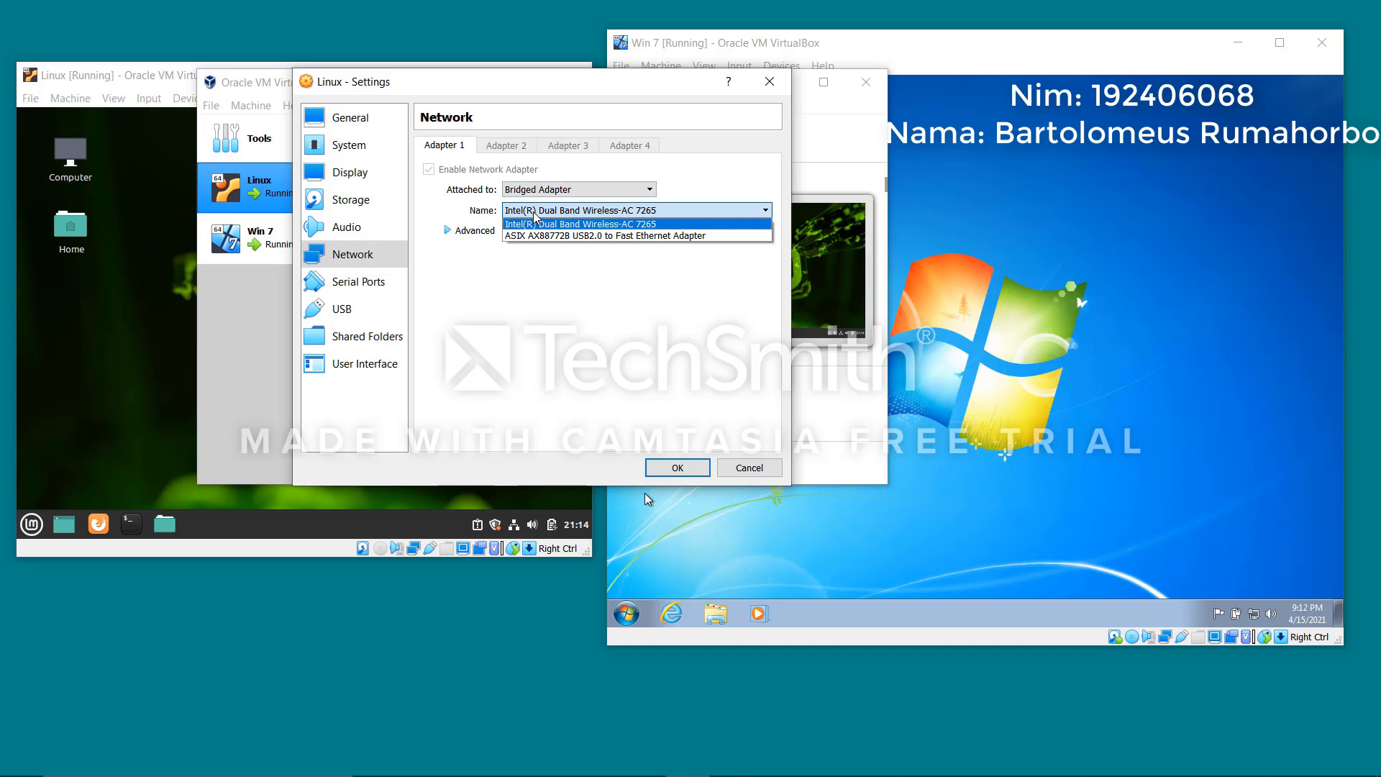
click(601, 225)
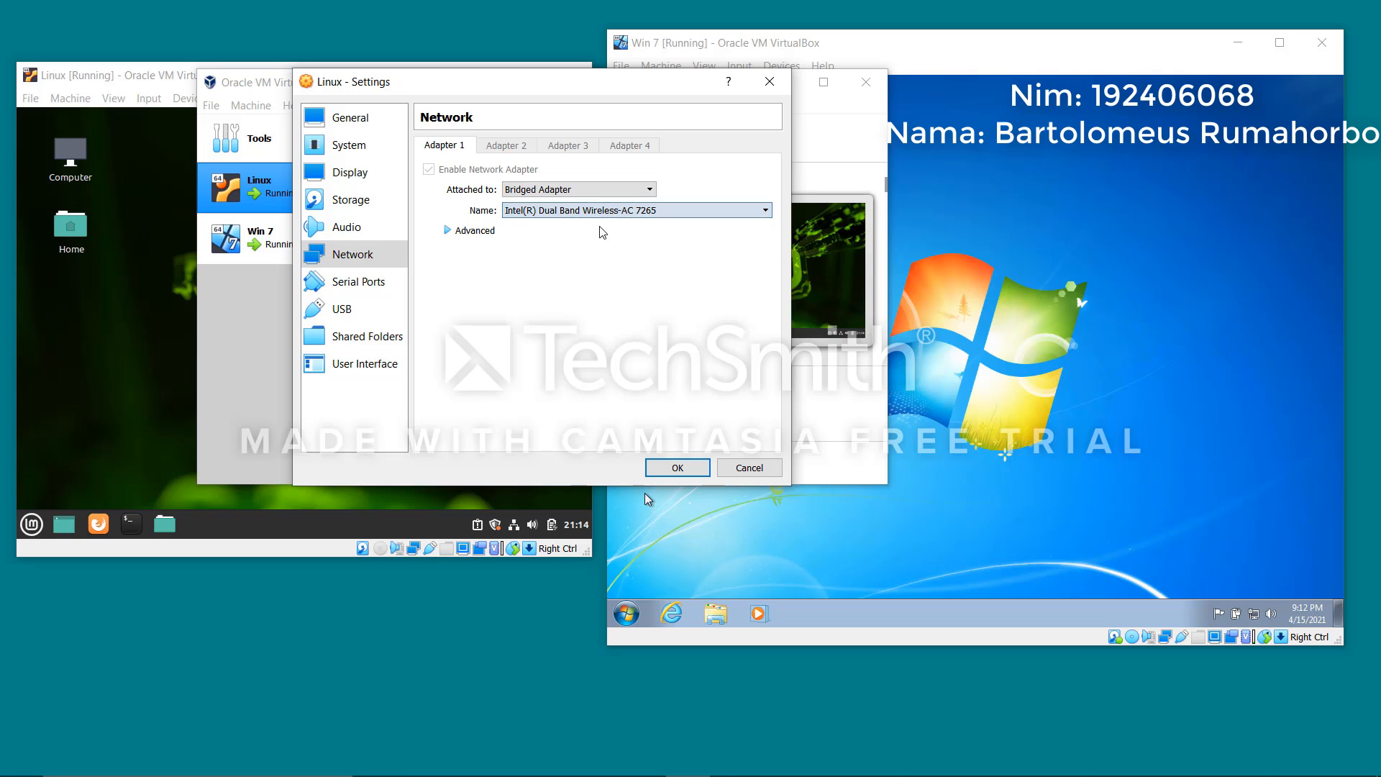
click(699, 468)
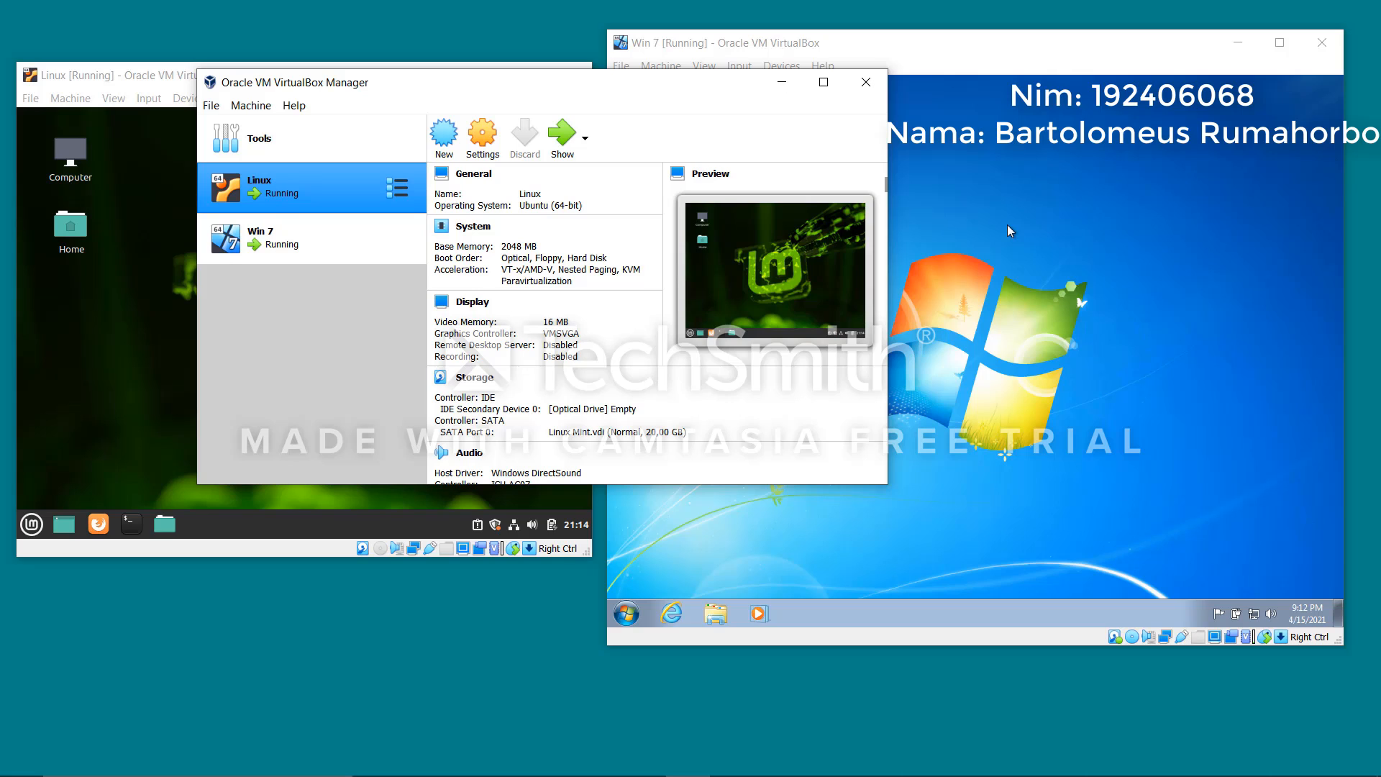
- In the Linux machine, find Samba in the Software Manager and open its package page to check its installation
click(943, 242)
click(140, 422)
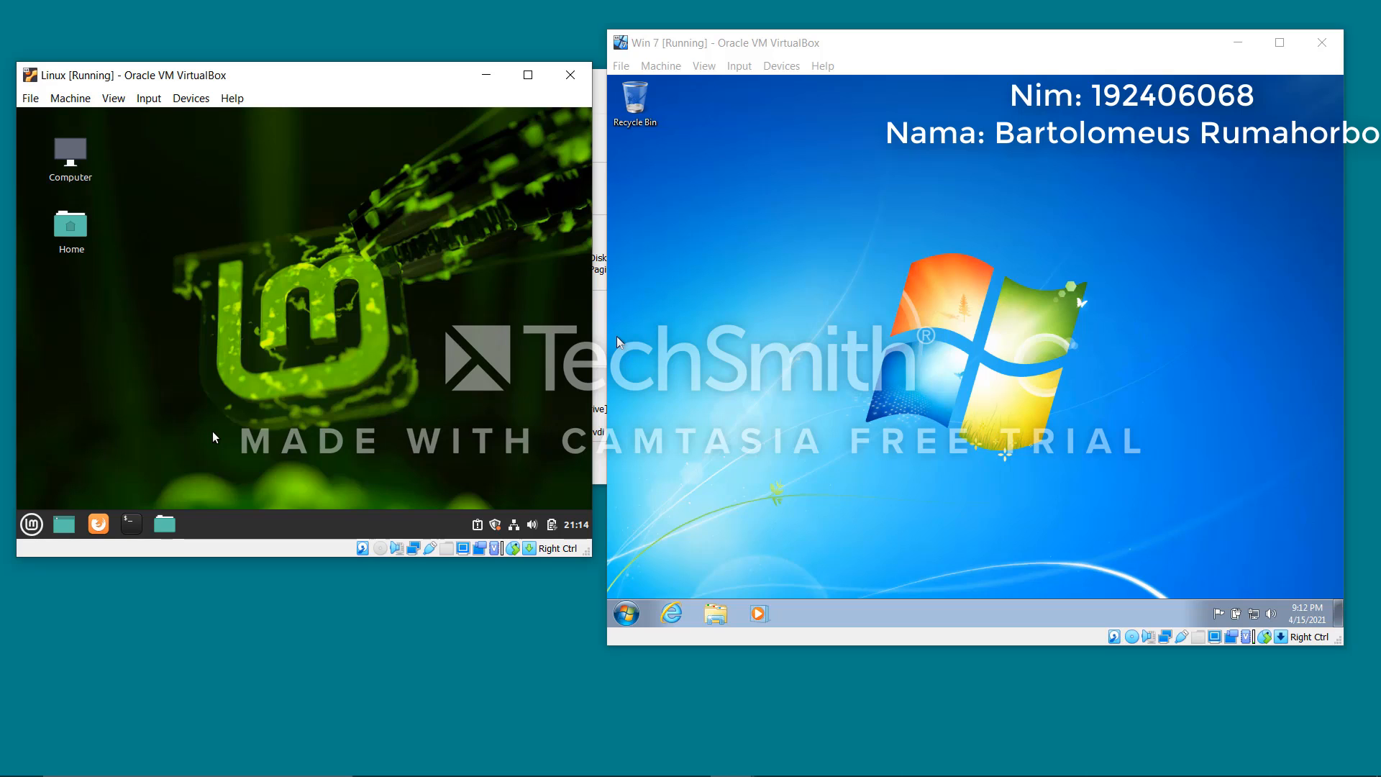
click(31, 524)
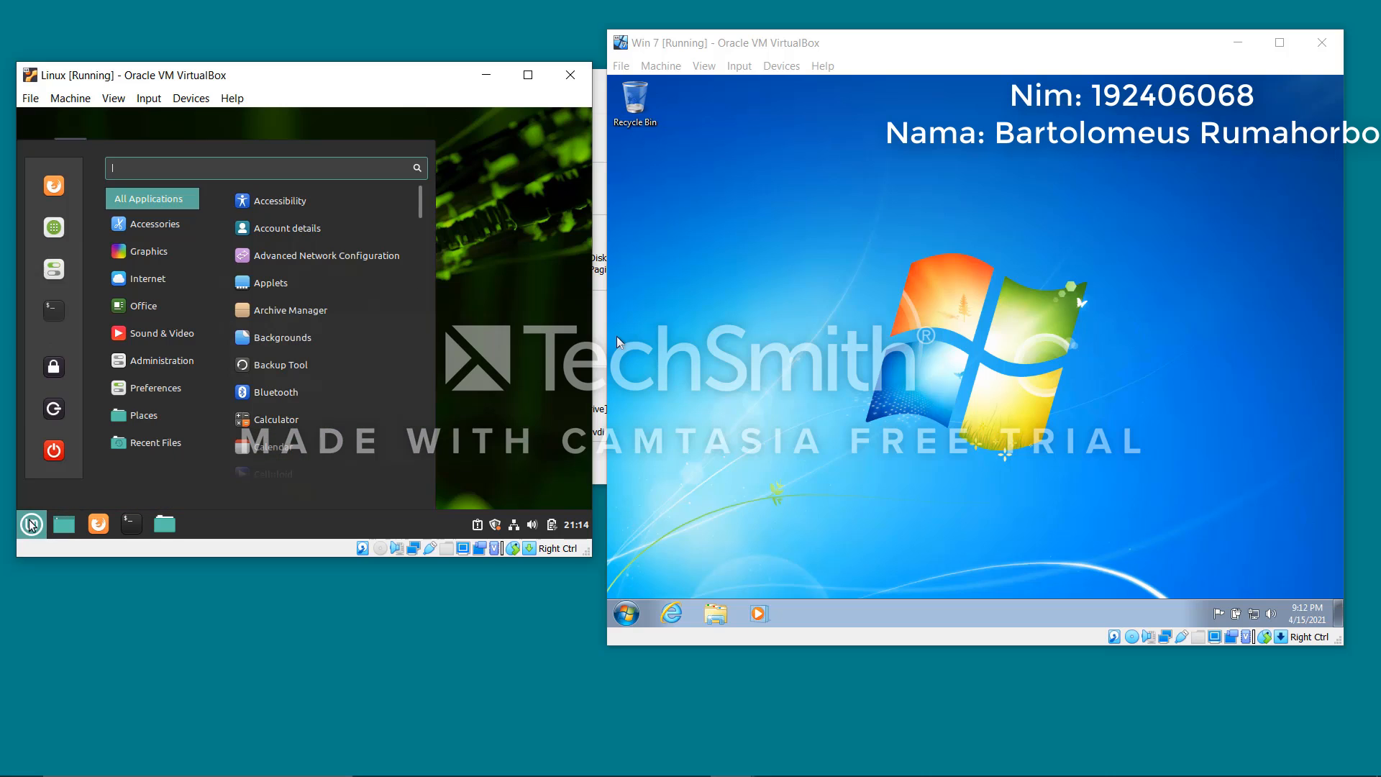
click(62, 238)
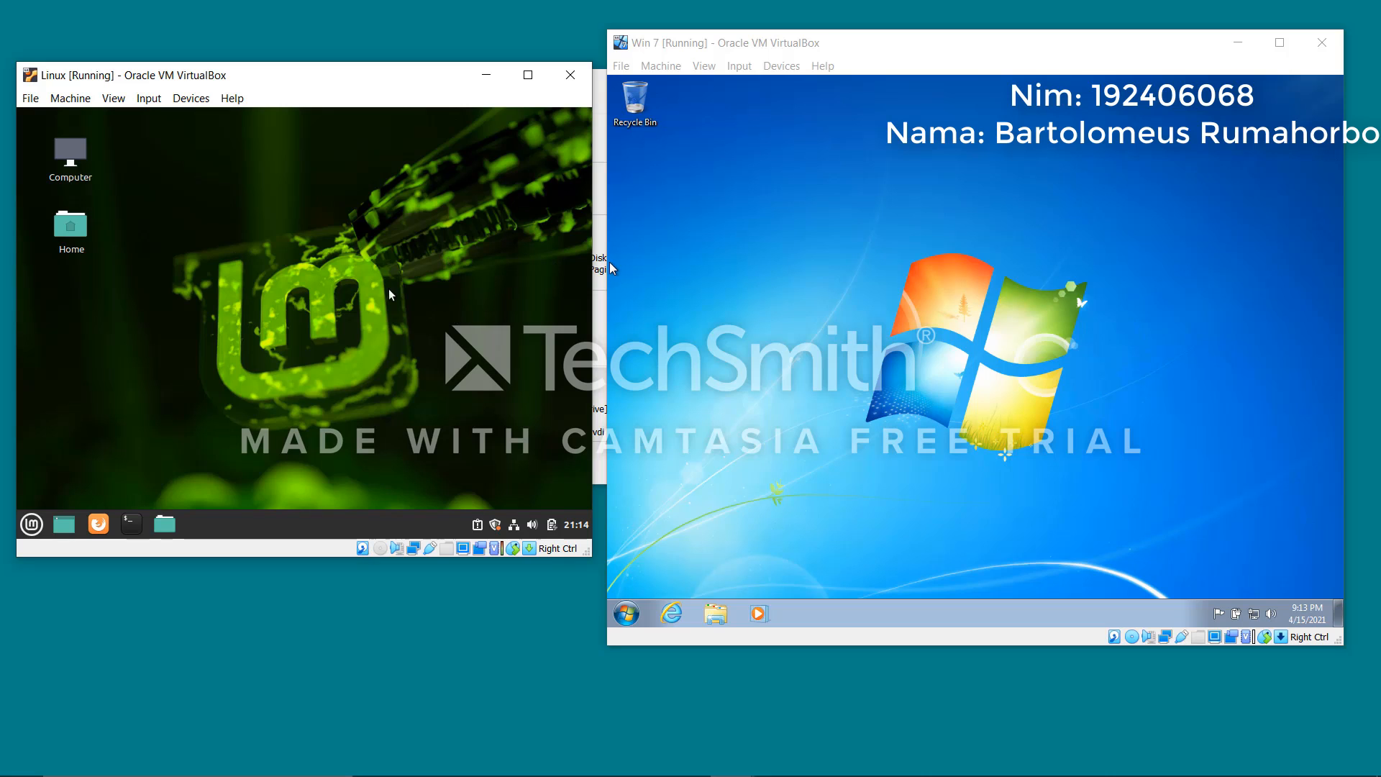
click(41, 529)
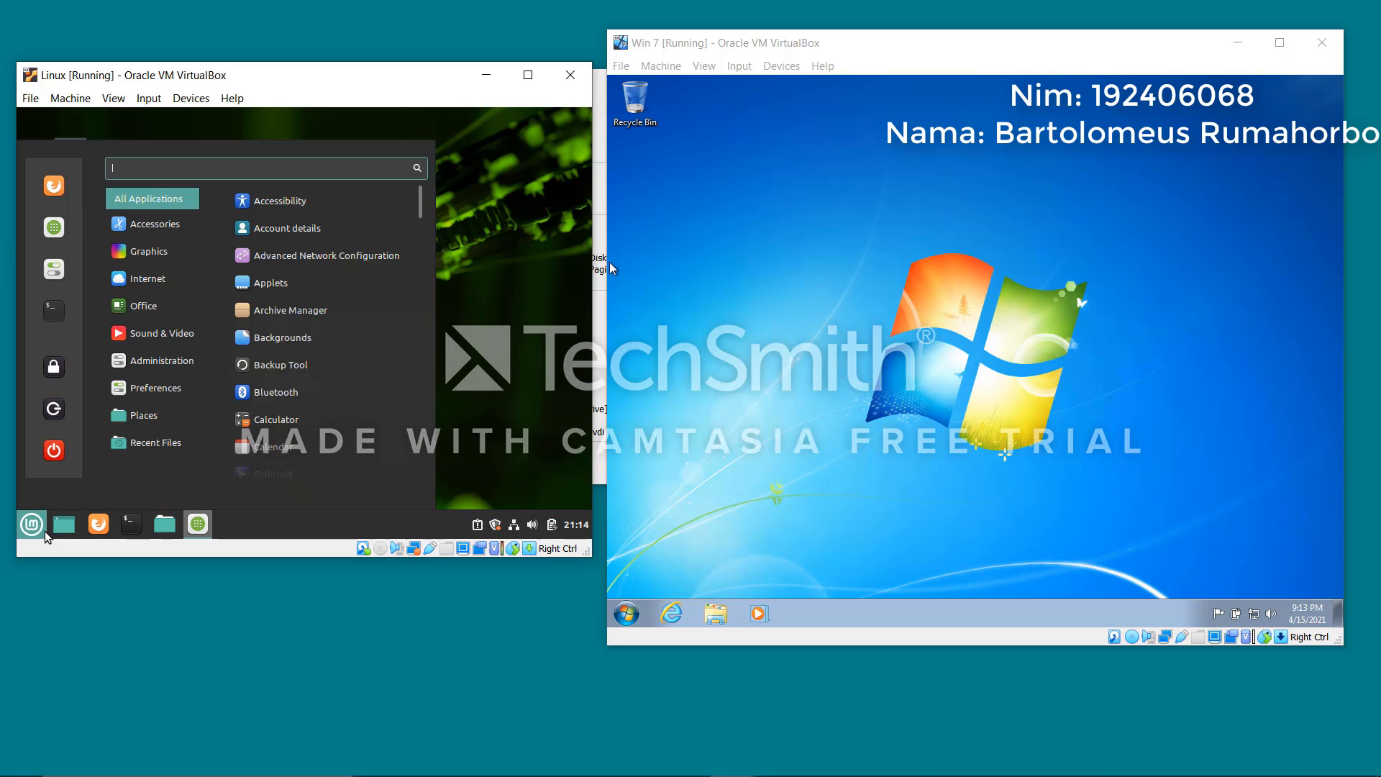
click(505, 367)
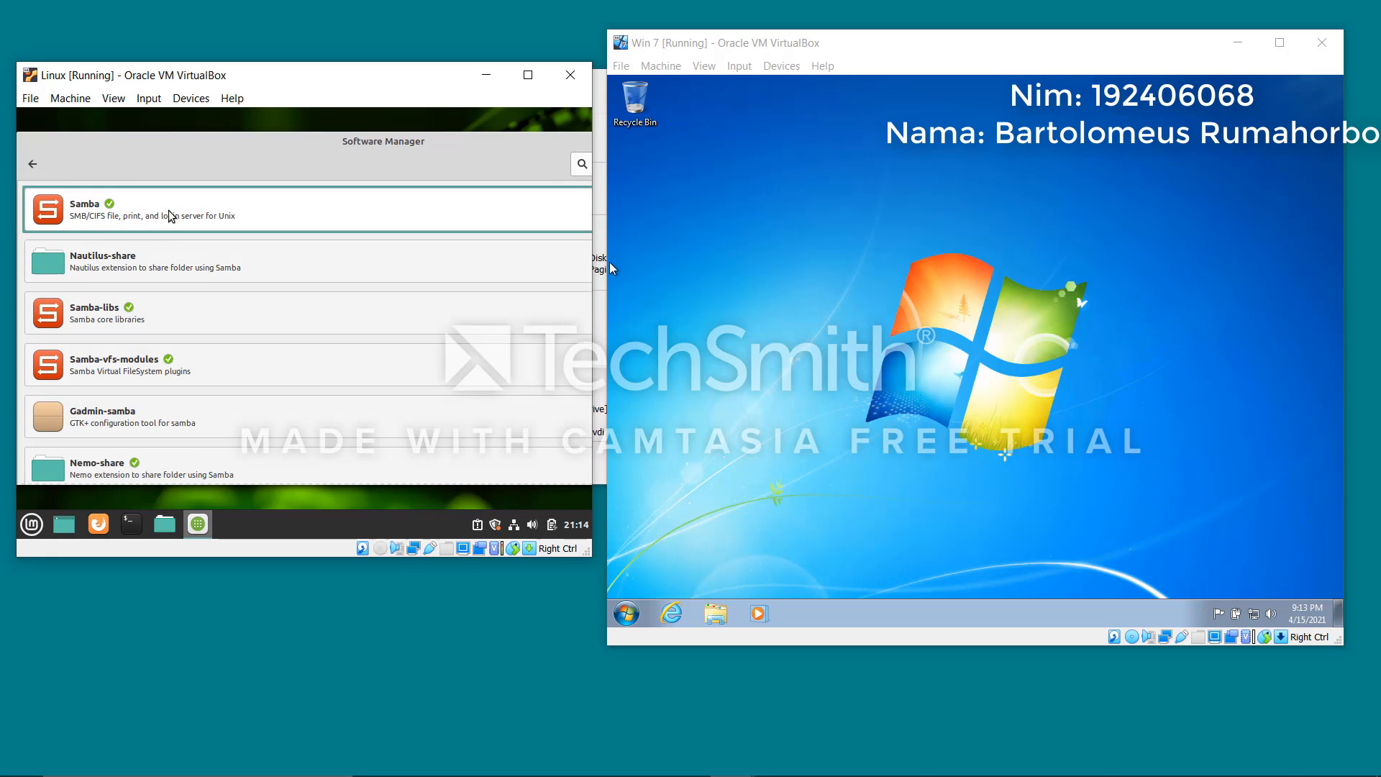
click(208, 209)
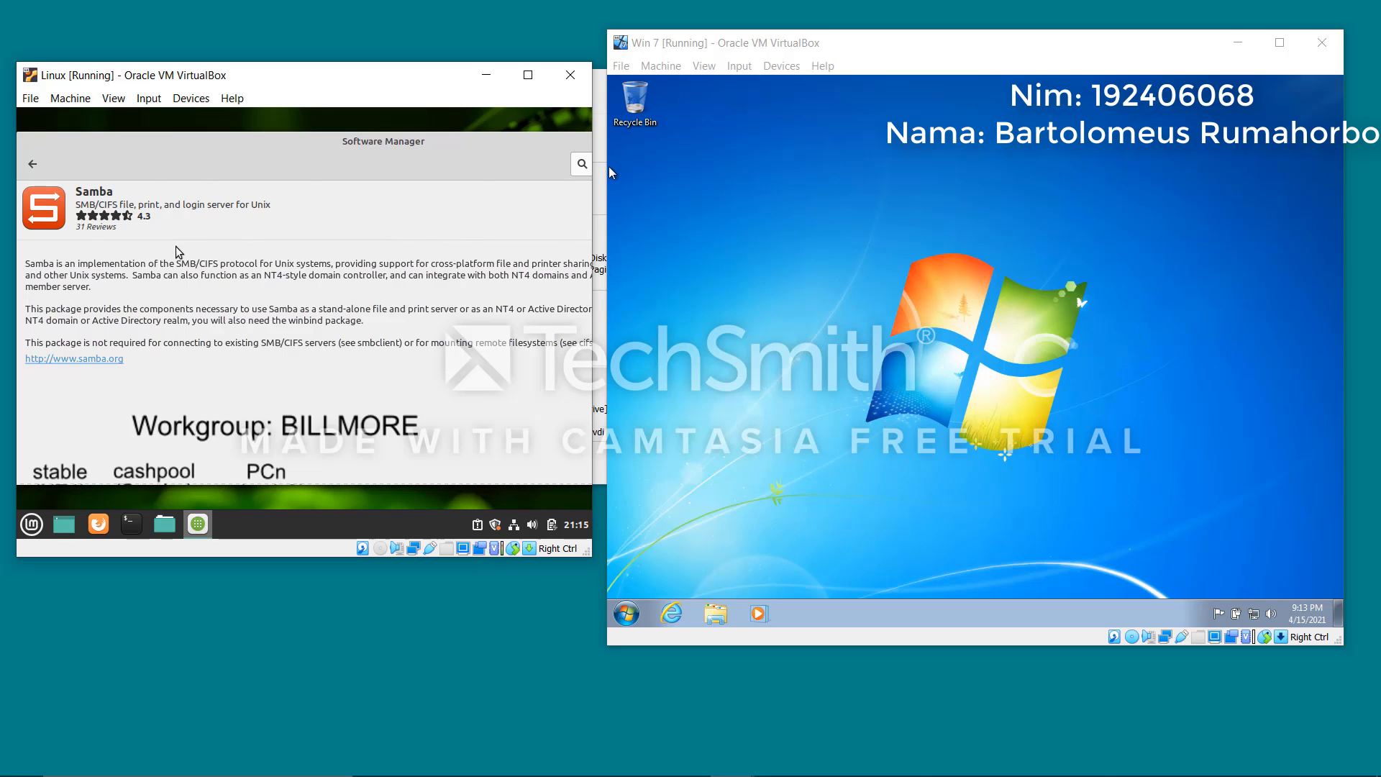
- Go back to the Software Manager's home page and minimize its window
click(32, 165)
click(34, 165)
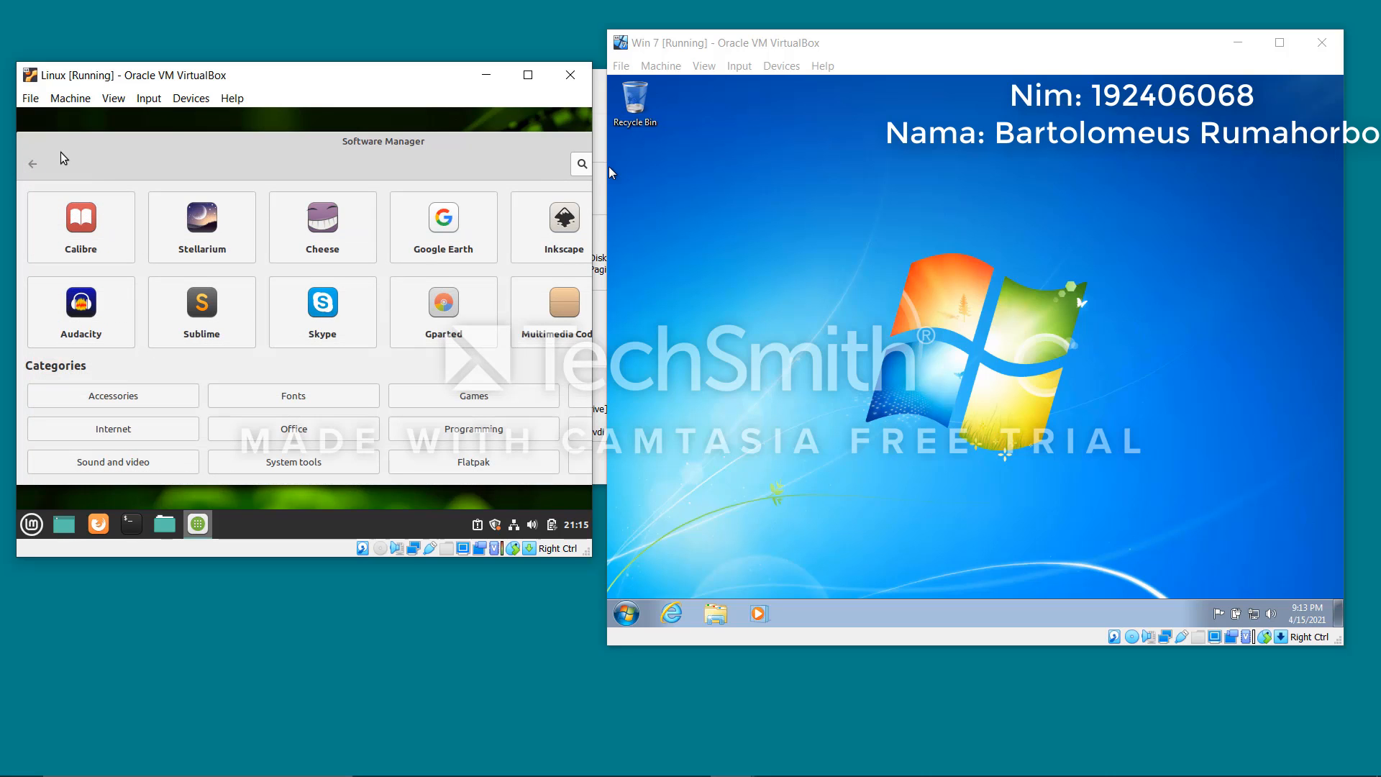
click(349, 121)
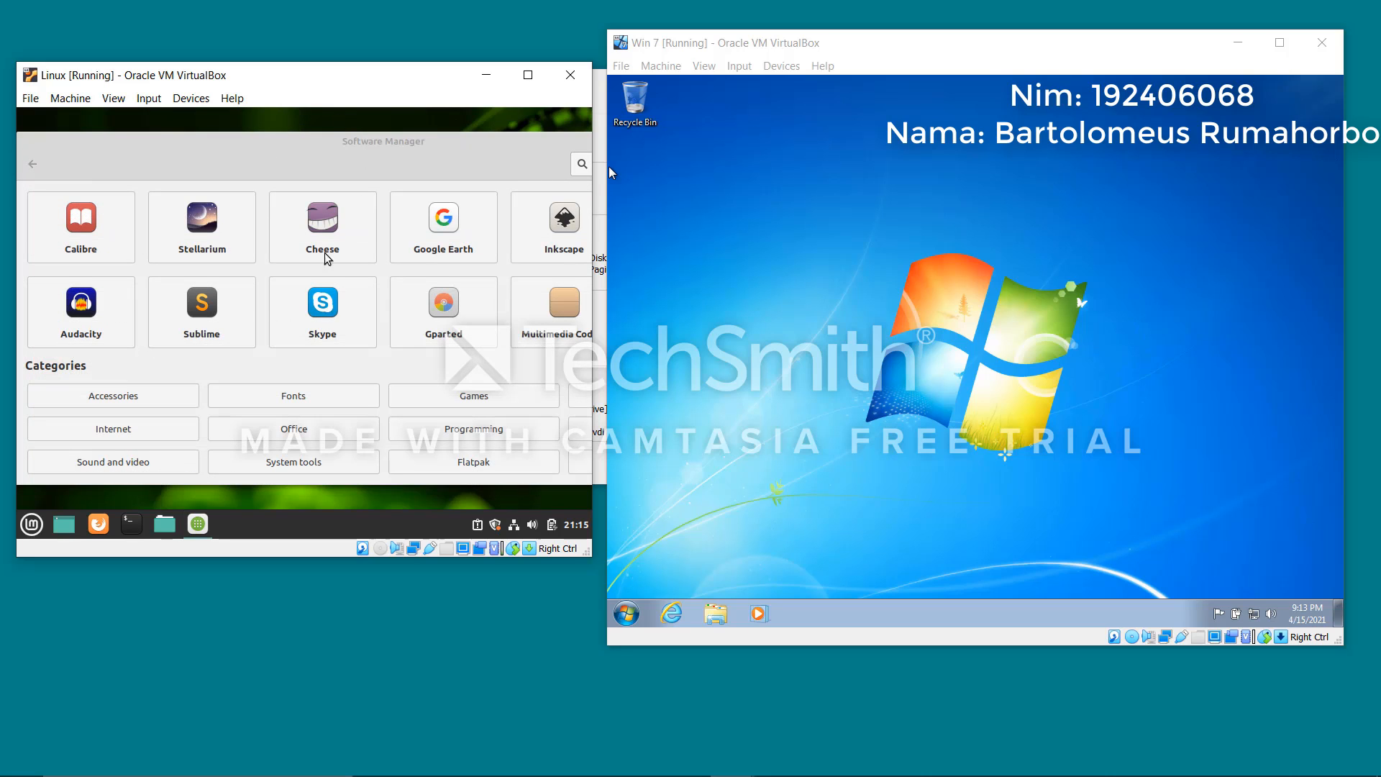
click(198, 523)
click(197, 523)
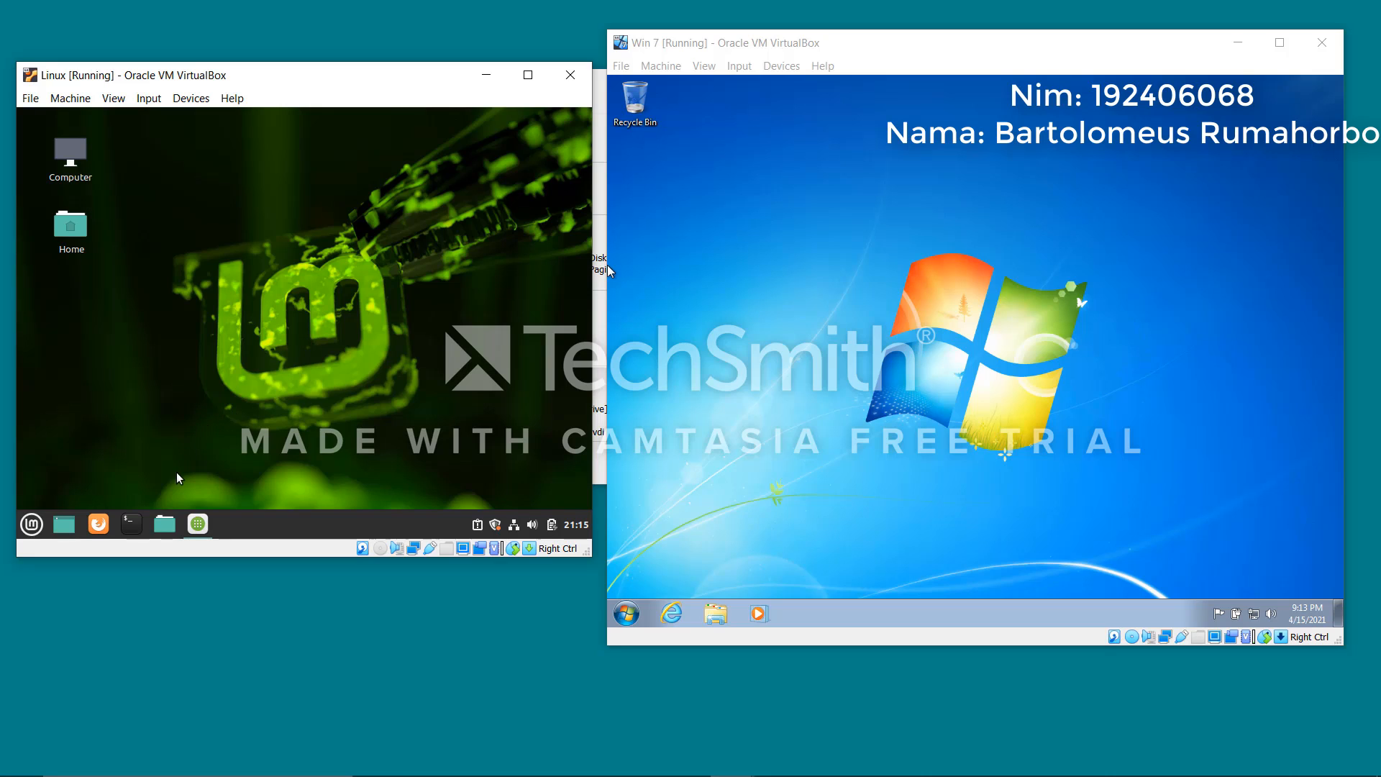
- Check the Linux machine's IP address by running ifconfig in a terminal, highlight the enp0s3 inet address, and minimize the terminal
click(138, 519)
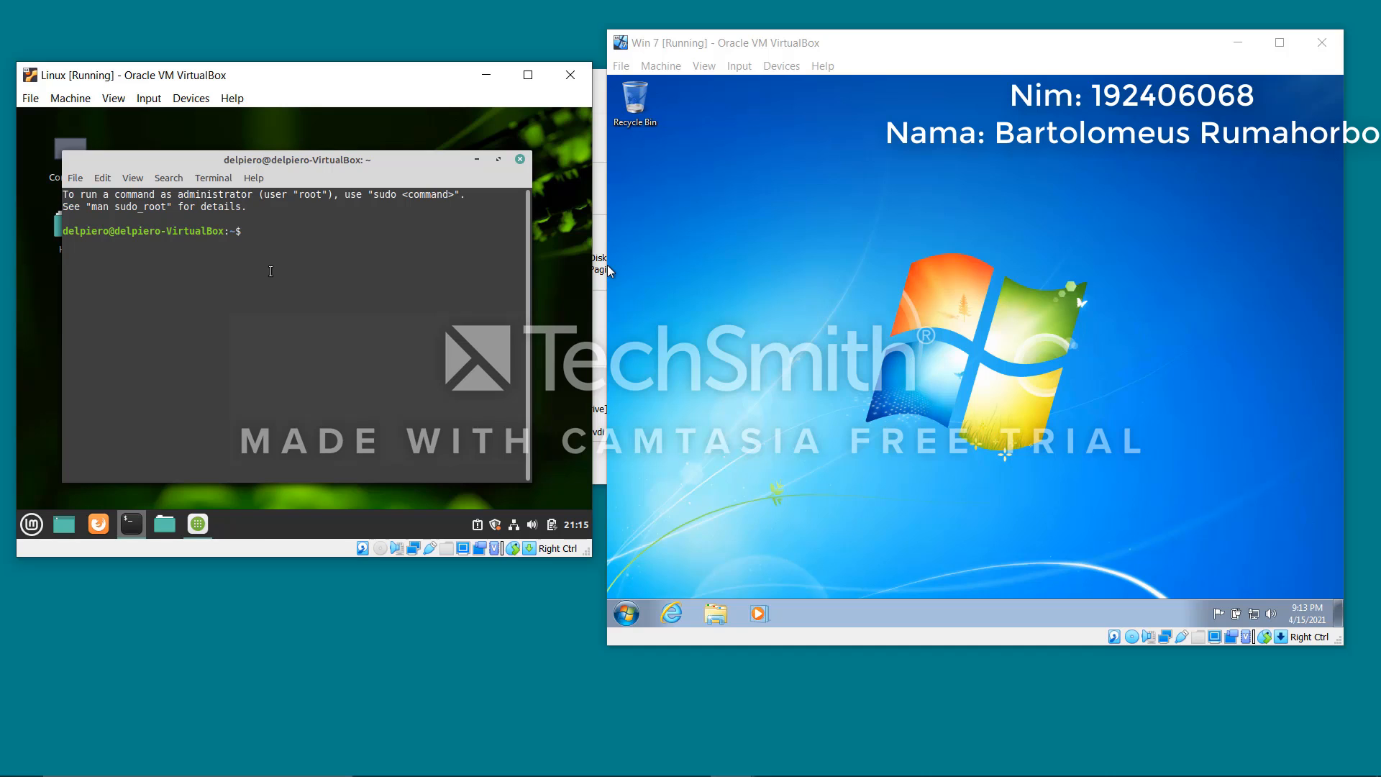
text(ifconfig)
key(Return)
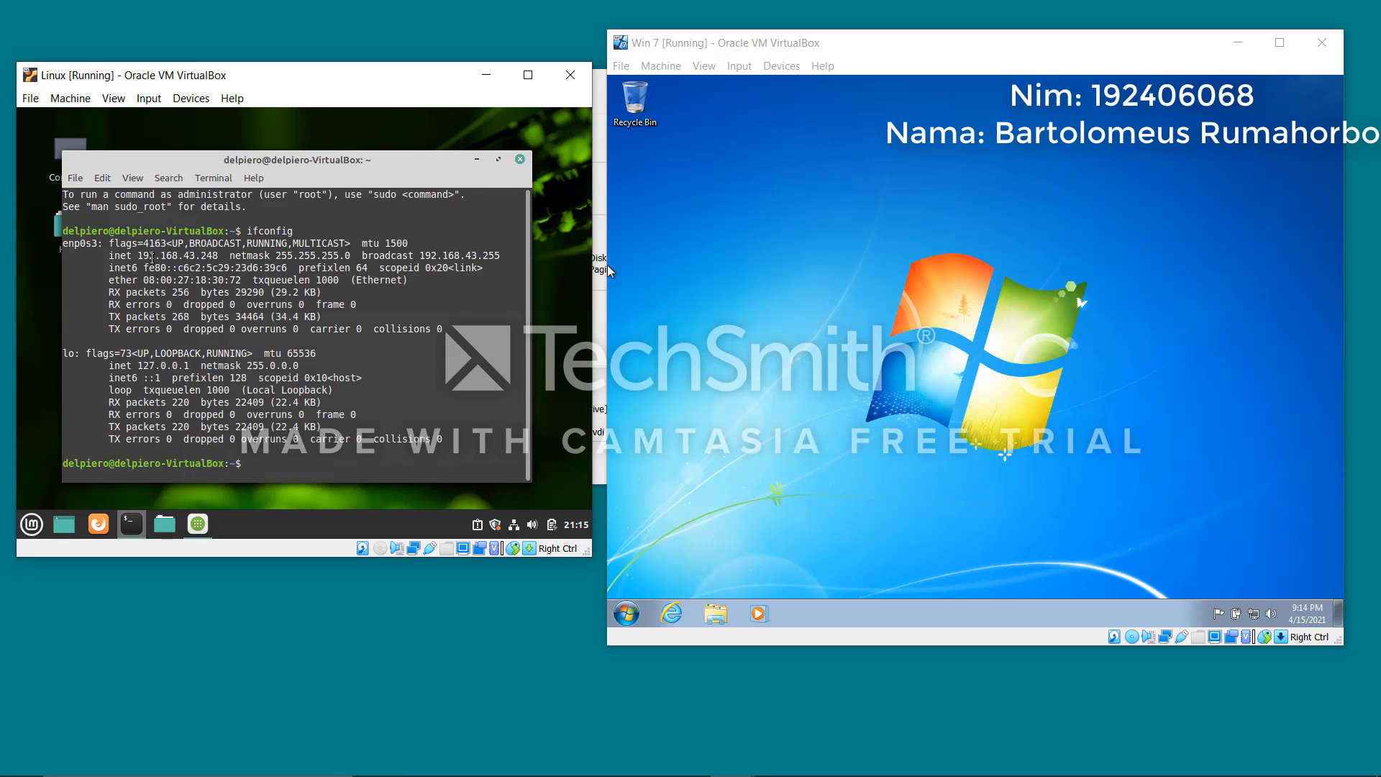
drag(139, 256, 209, 256)
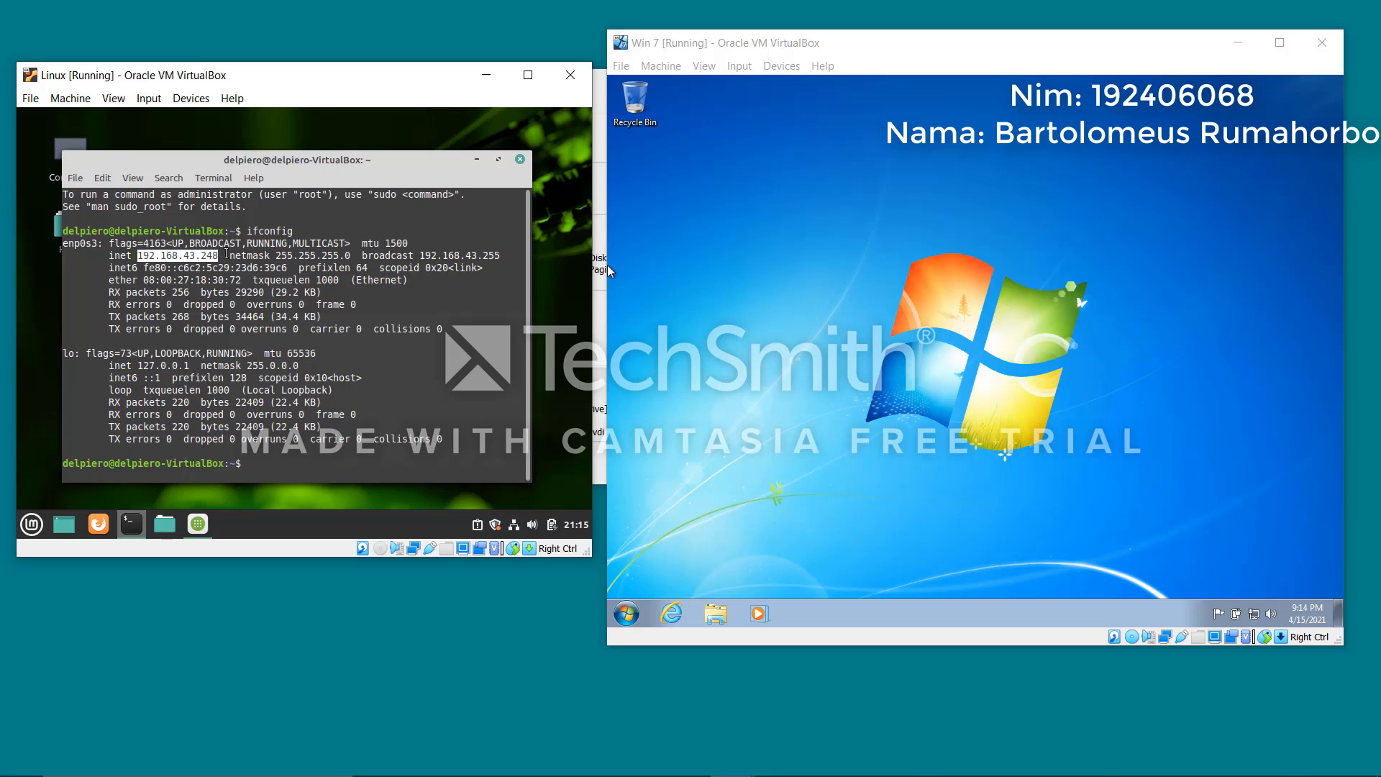
click(476, 159)
- Switch to the Win 7 machine and run ipconfig in a command prompt to check its IPv4 address
click(867, 299)
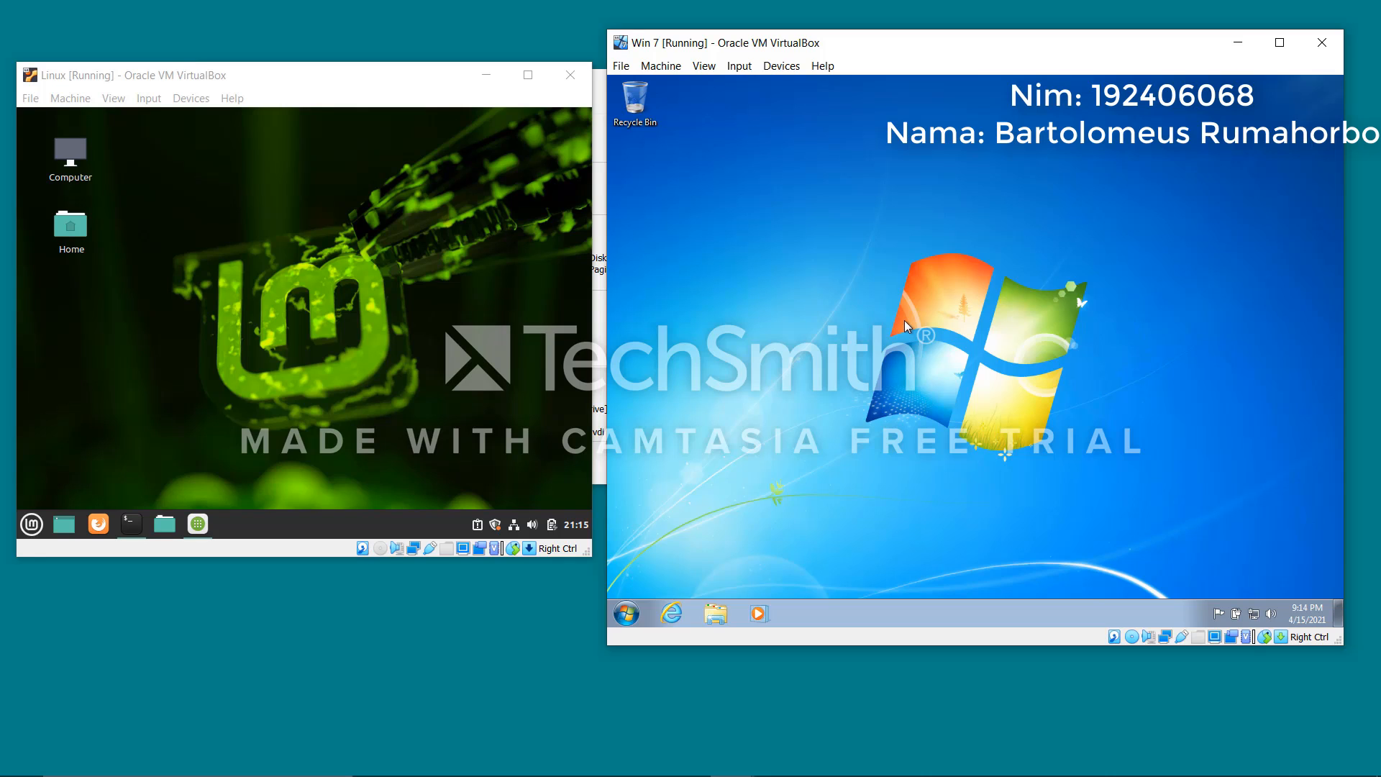
key(super+r)
text(cmd)
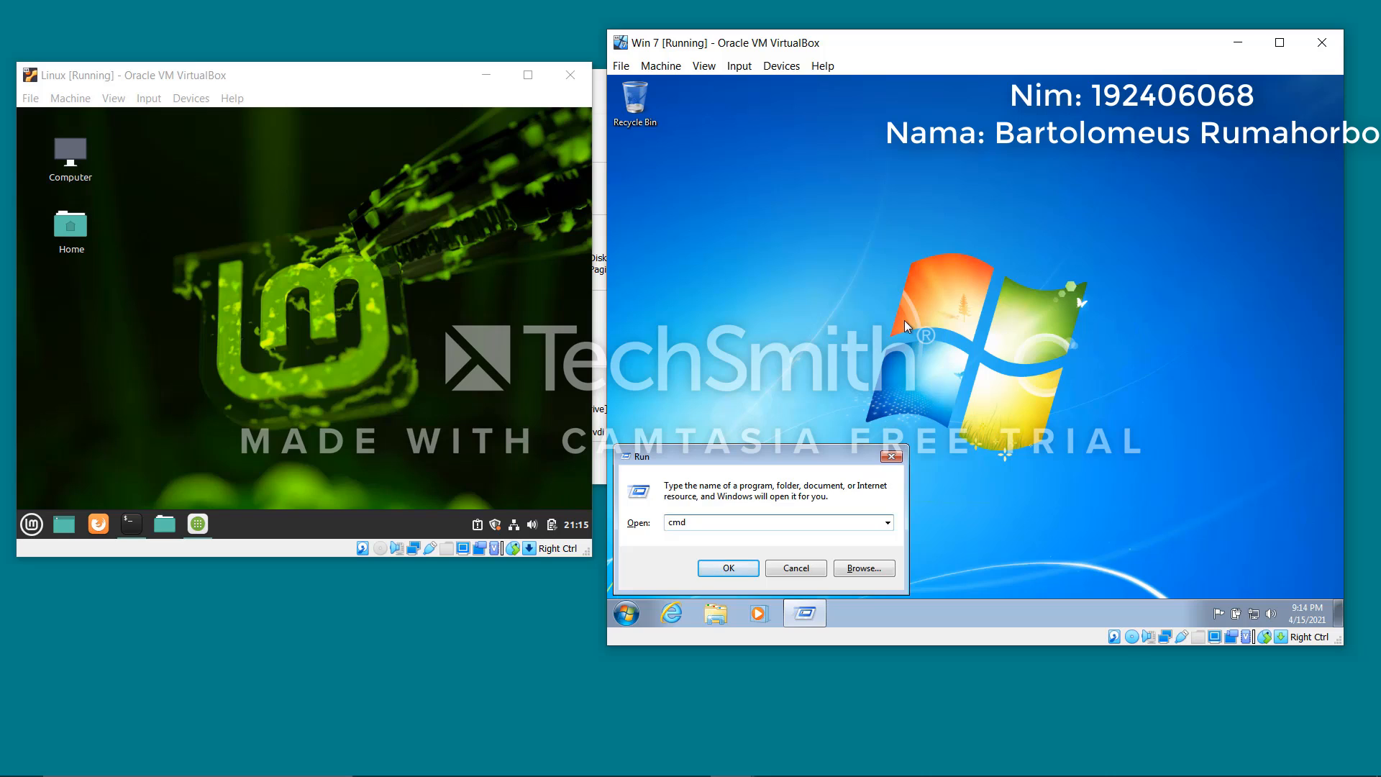
key(Return)
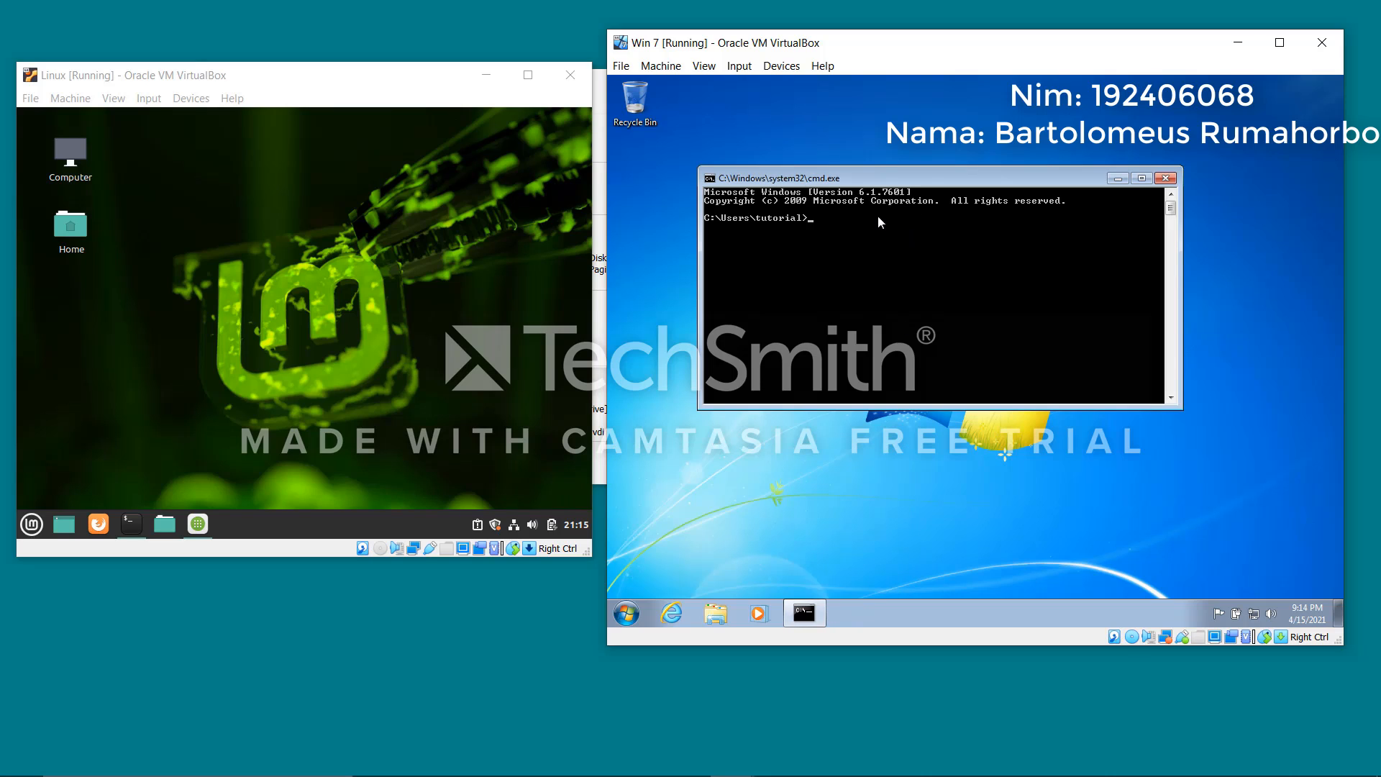
text(ipconfig)
key(Return)
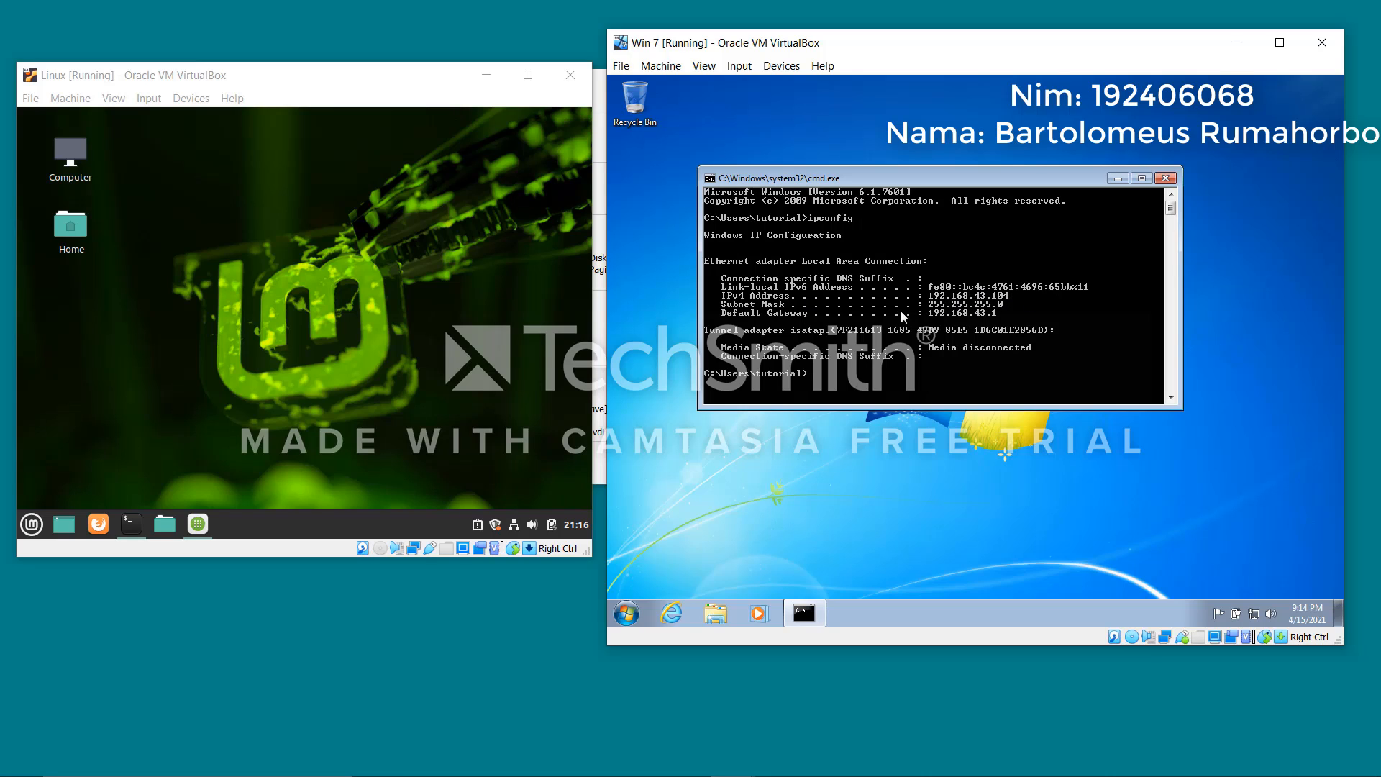
click(655, 235)
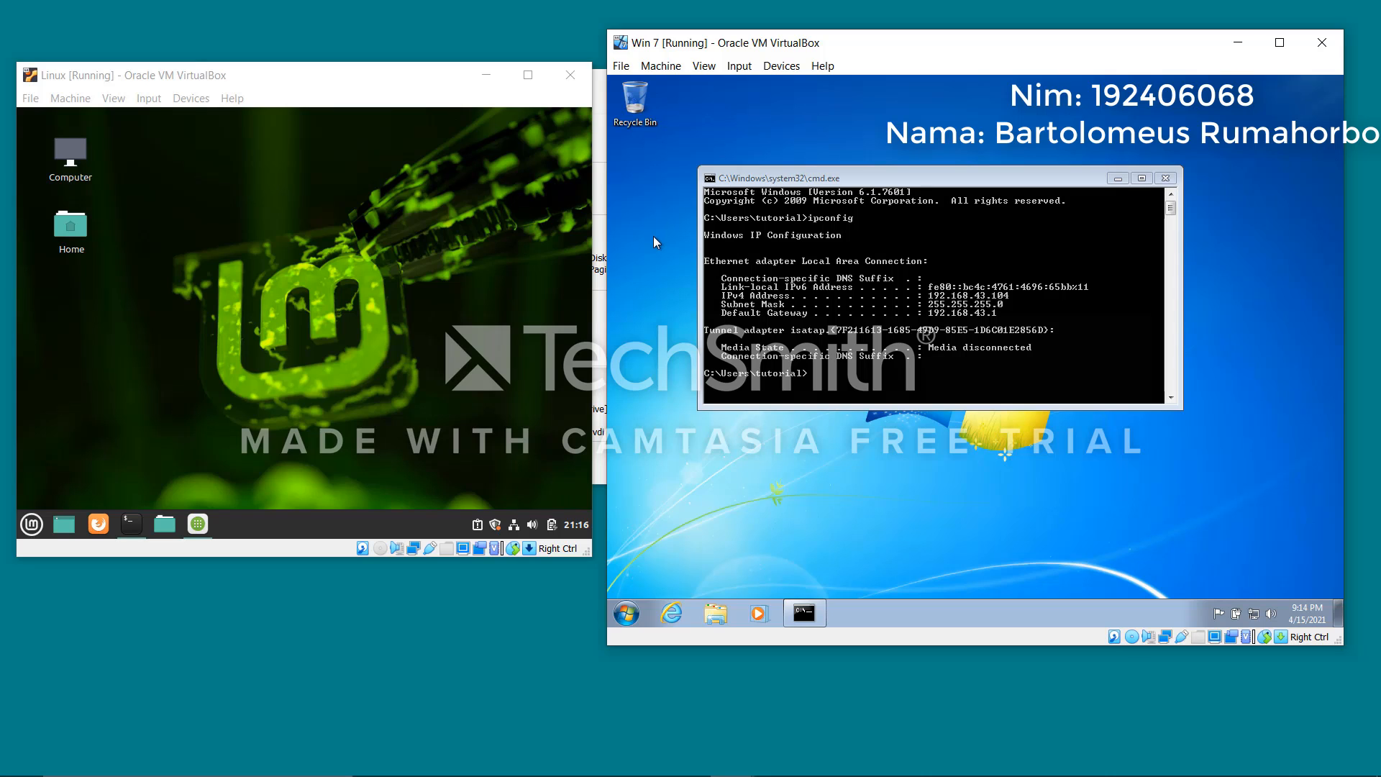
click(482, 265)
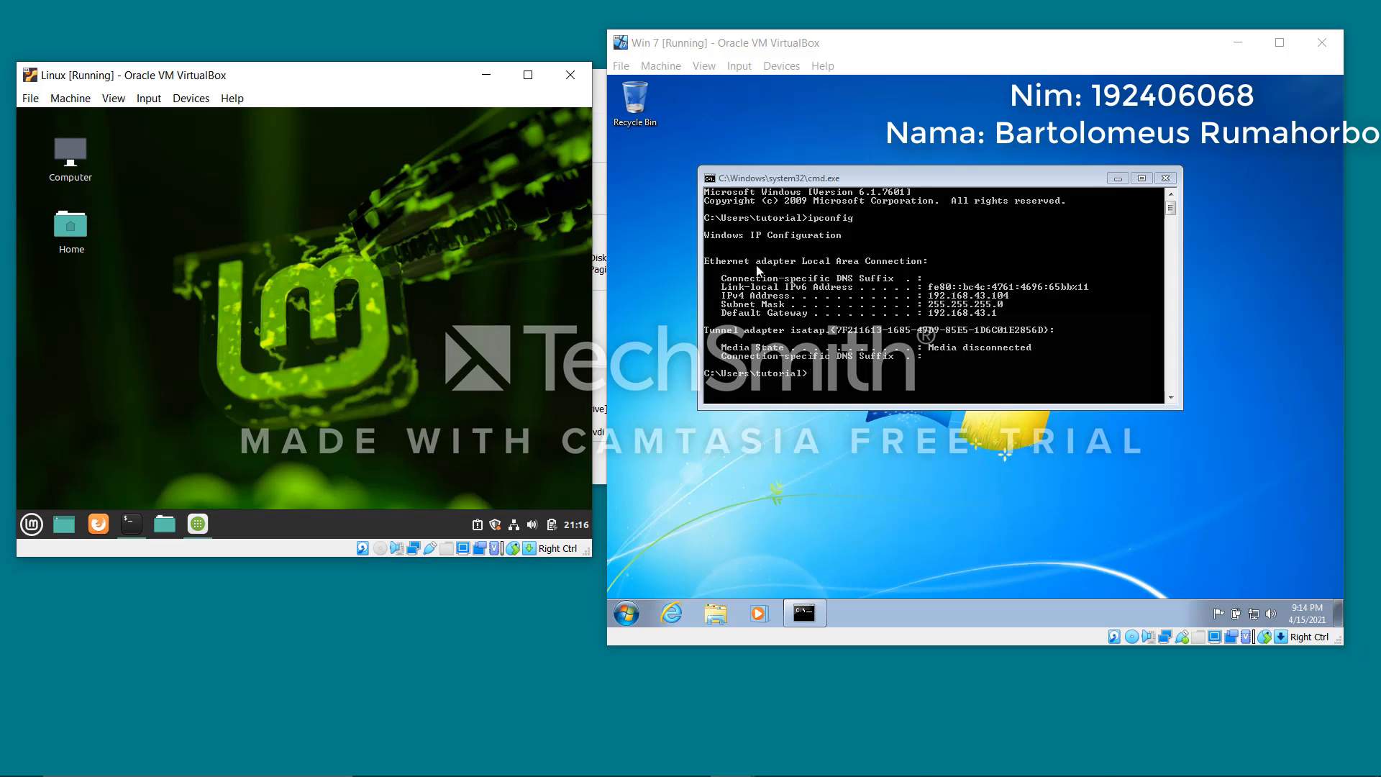
- Minimize the Windows command prompt and create a folder named "barto" in the Linux machine's Home folder
click(1090, 209)
click(582, 260)
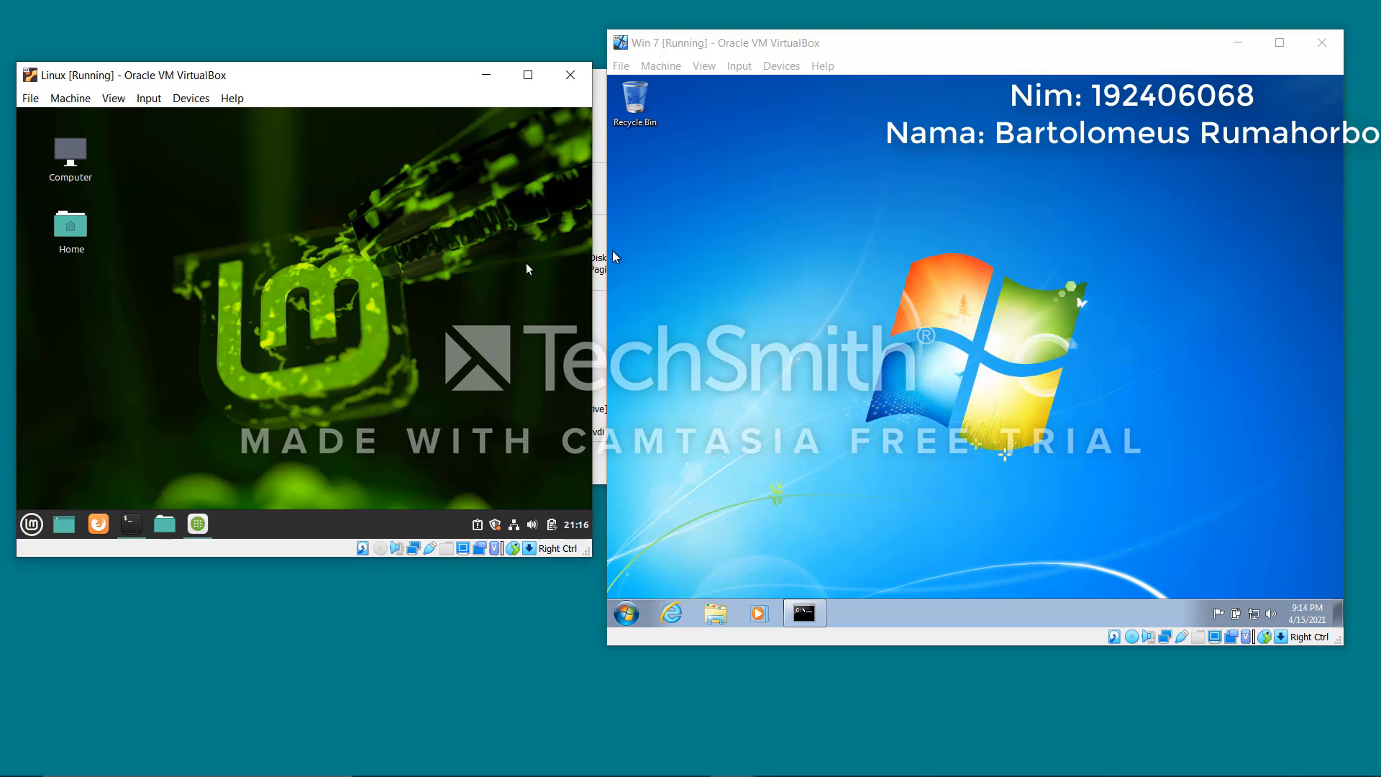
double_click(78, 249)
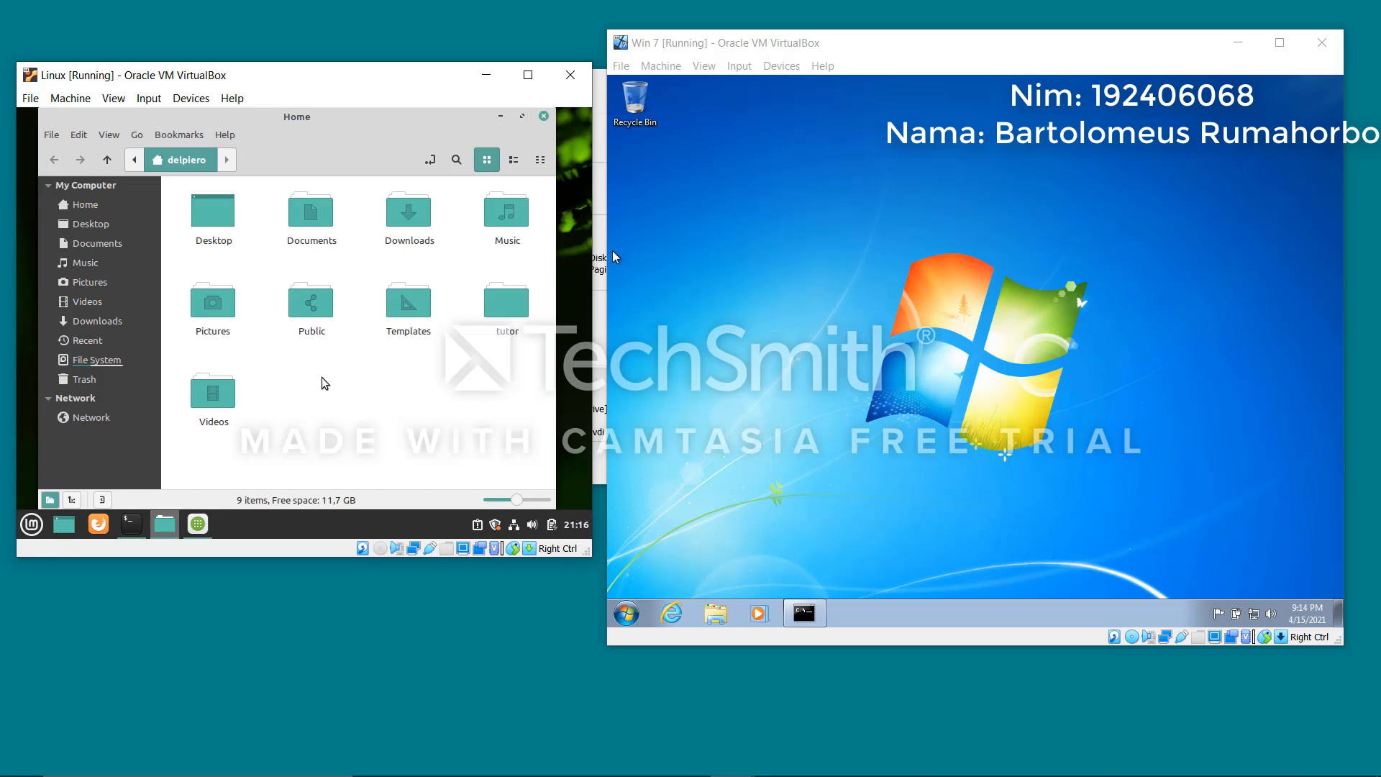
right_click(325, 384)
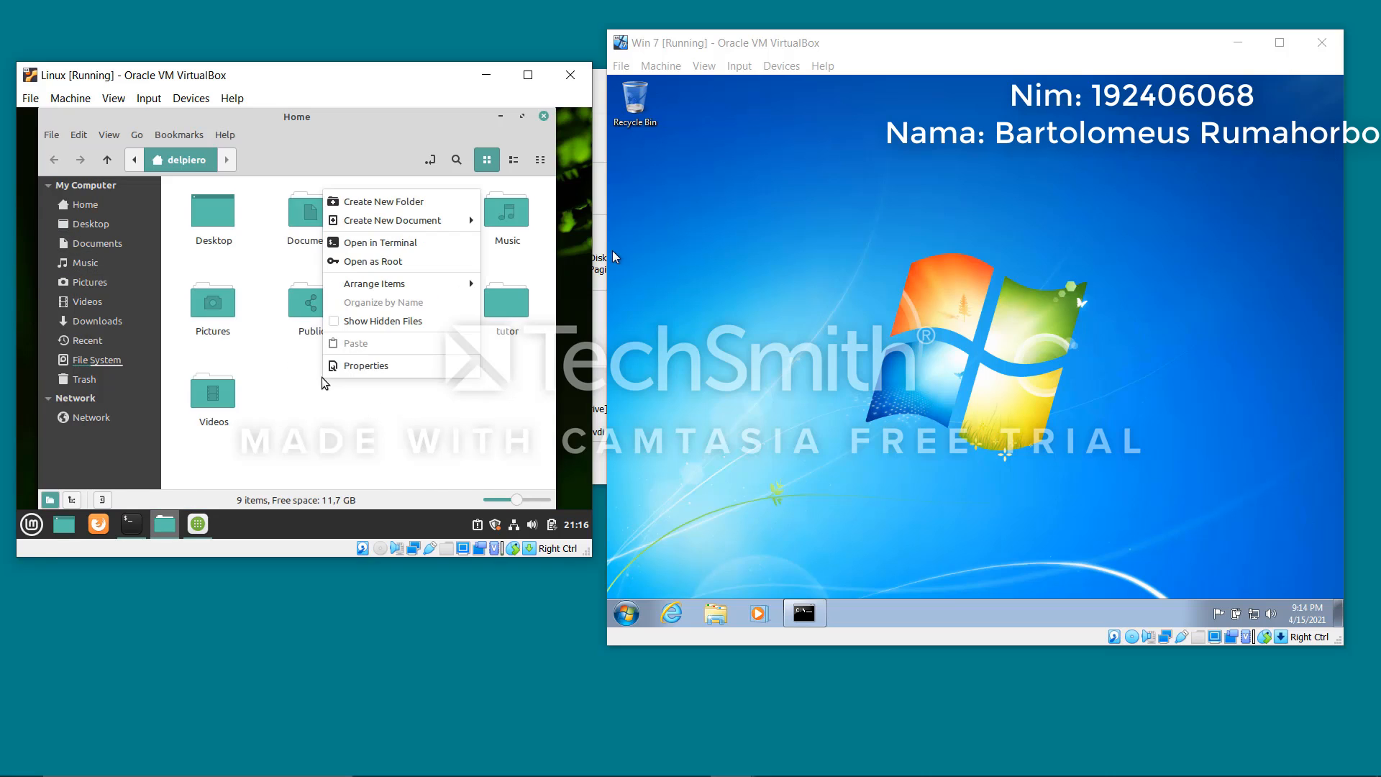
click(392, 205)
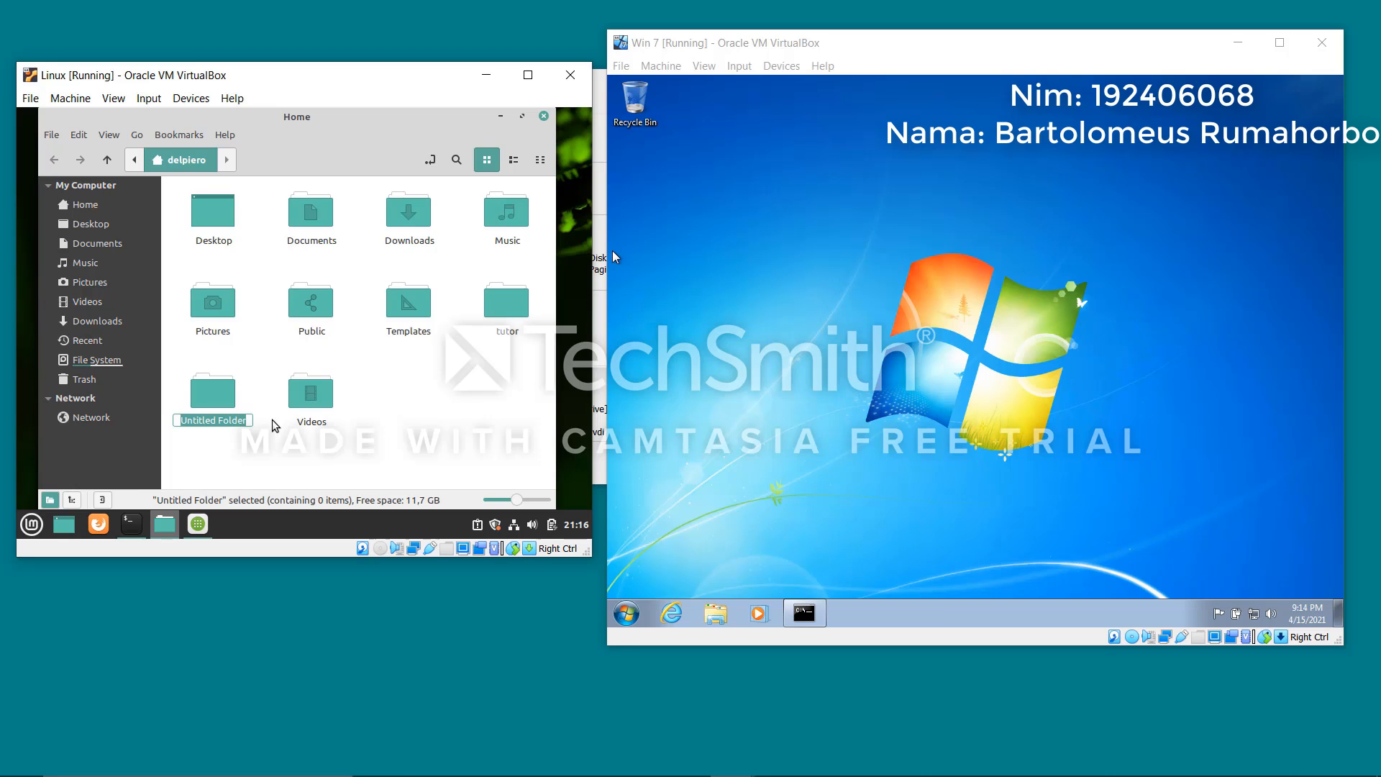
text(barto)
key(Return)
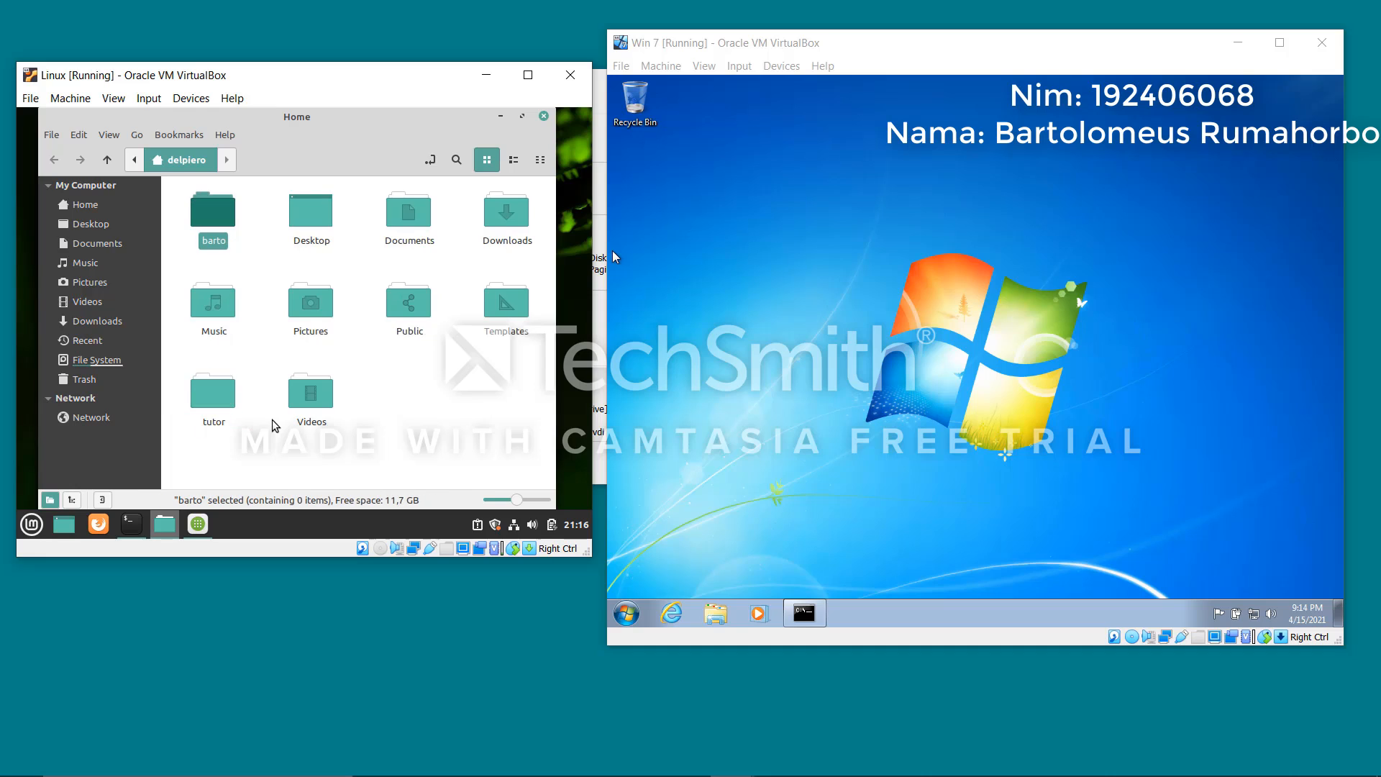
click(379, 399)
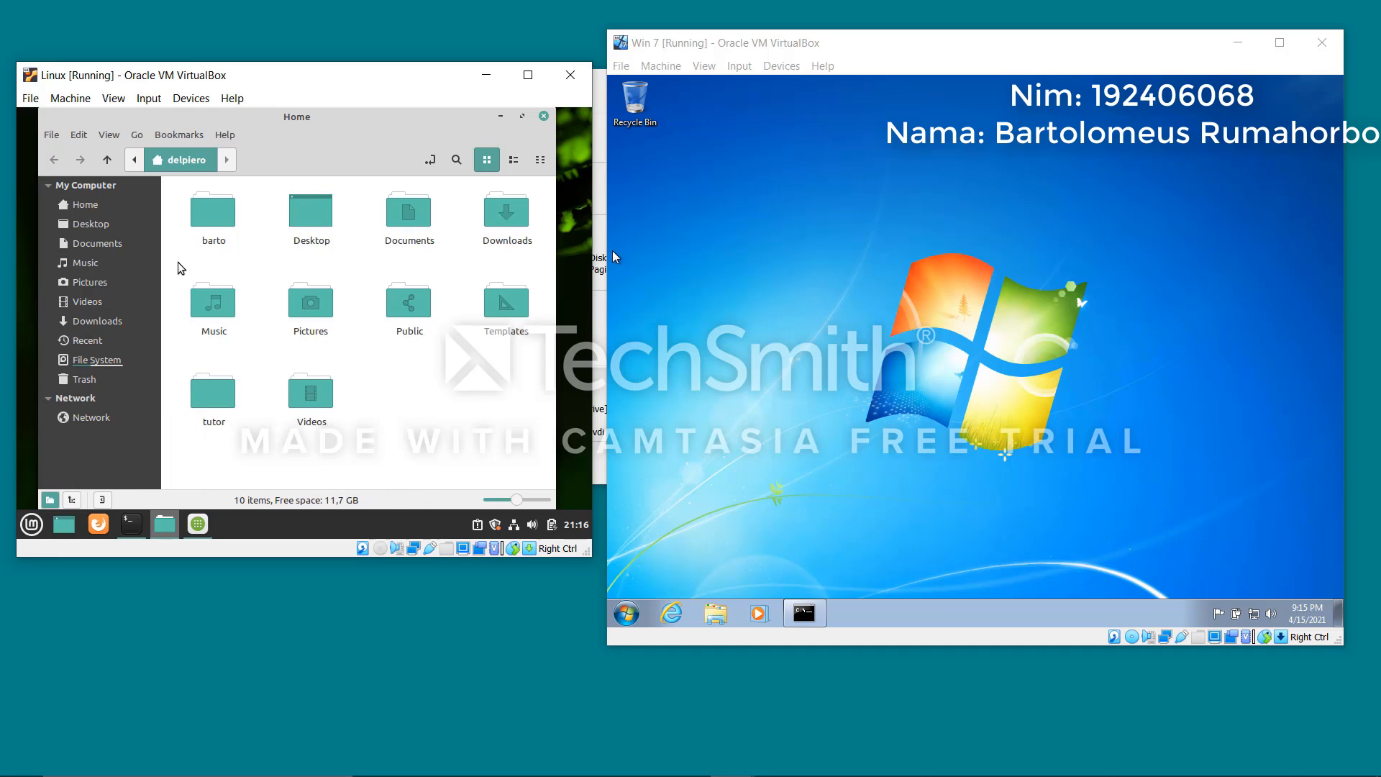
- Share the barto folder with guest access and permission for others to create and delete files, adding the required folder permissions automatically
right_click(229, 223)
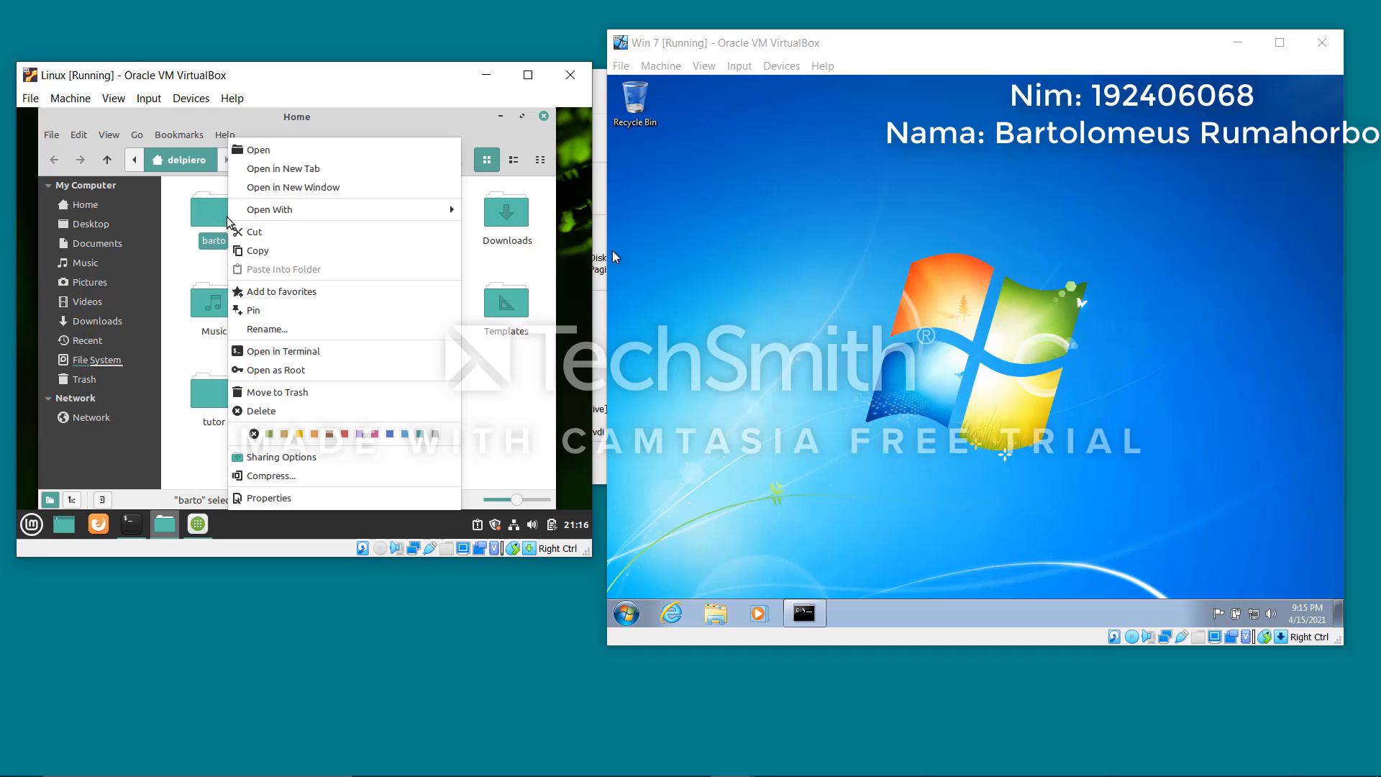
click(302, 457)
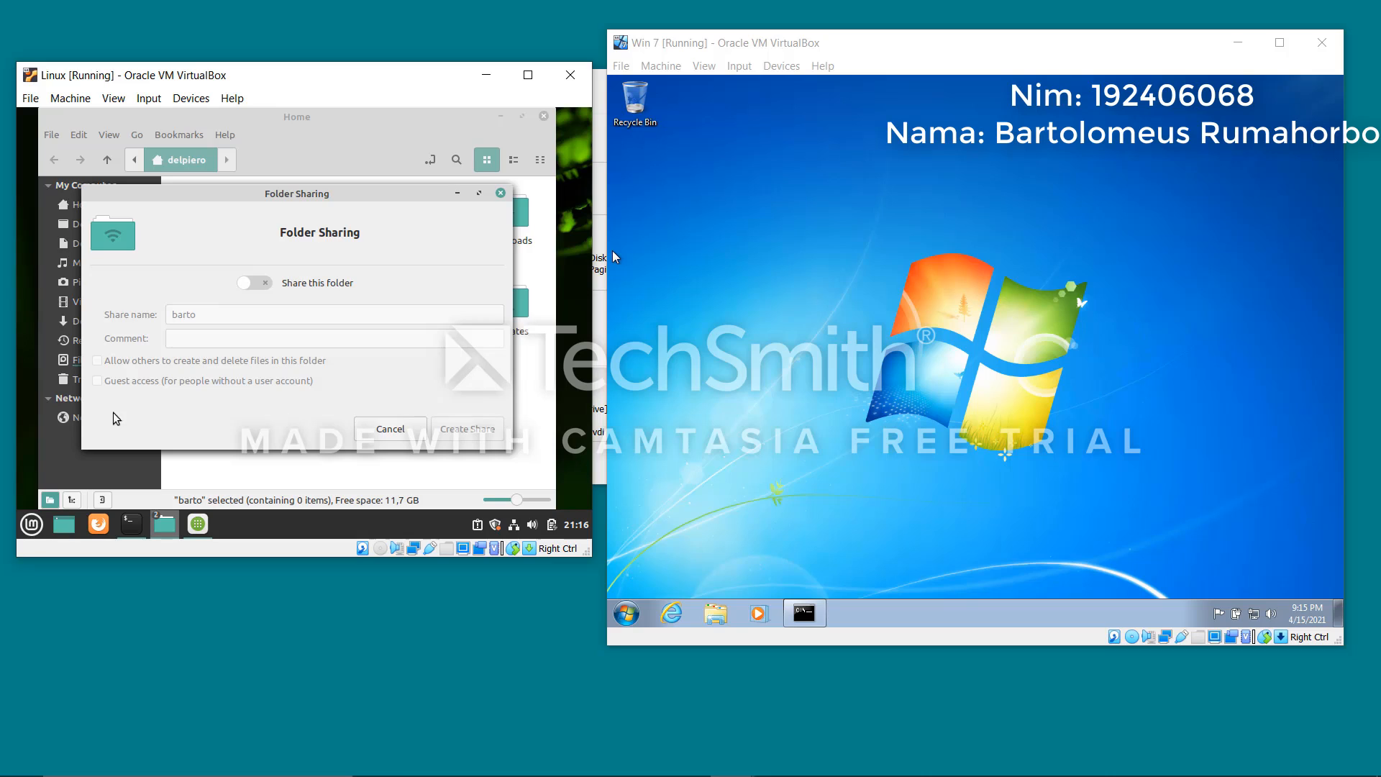
click(250, 288)
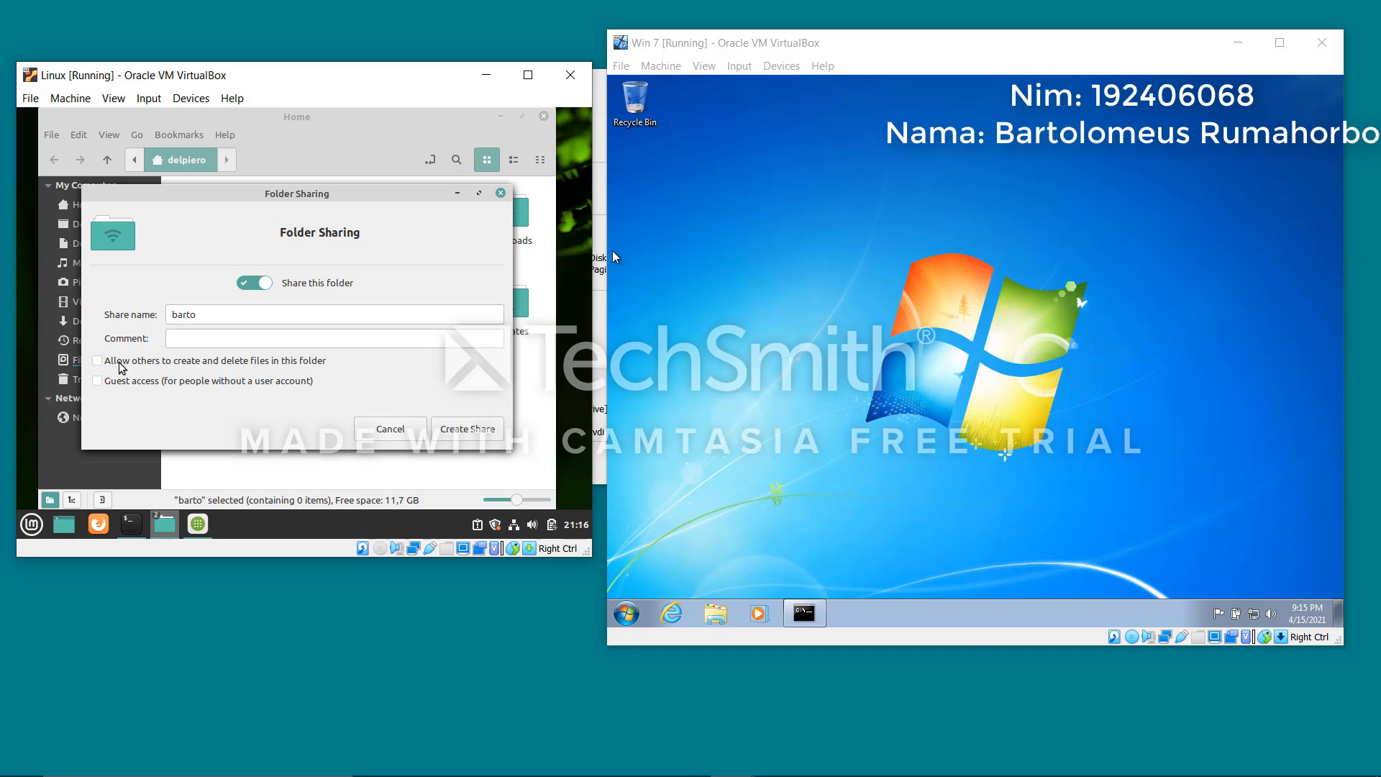
click(123, 383)
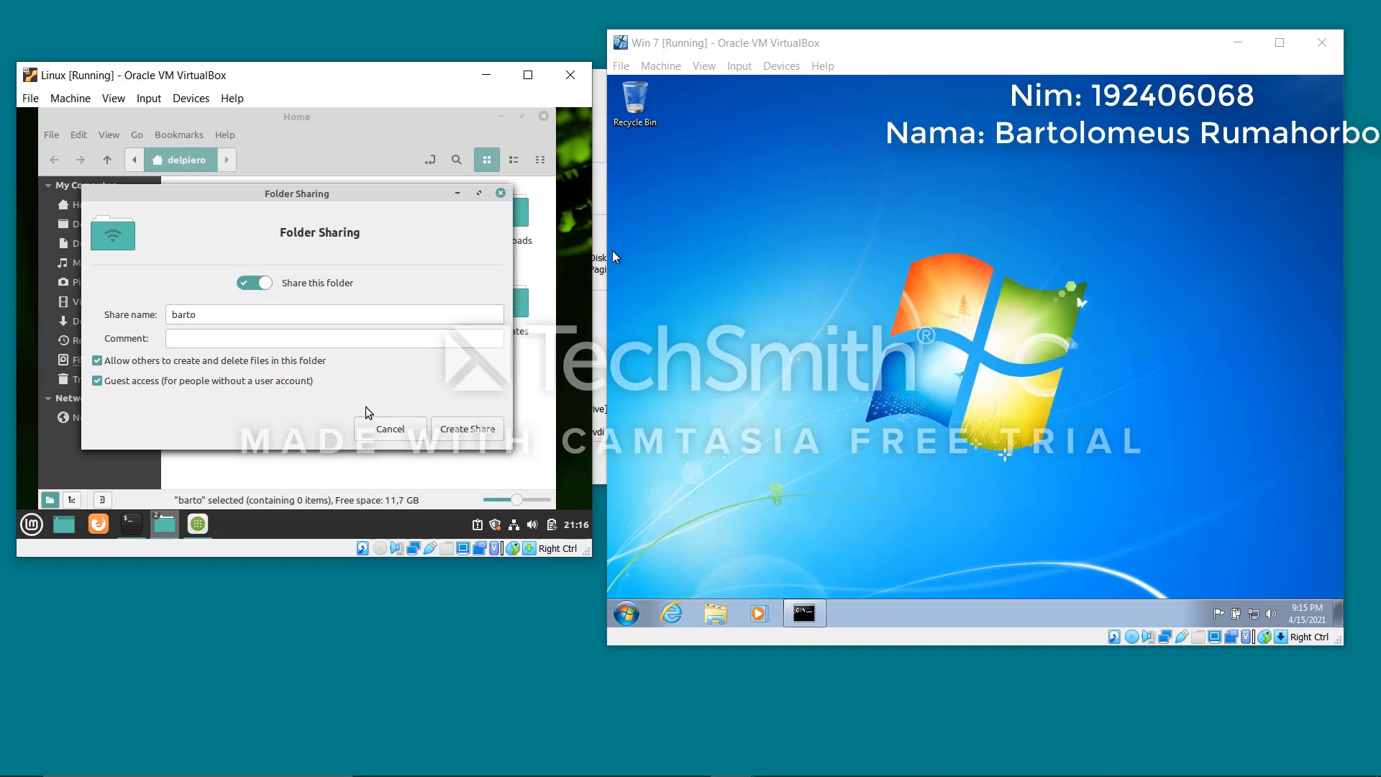
click(478, 429)
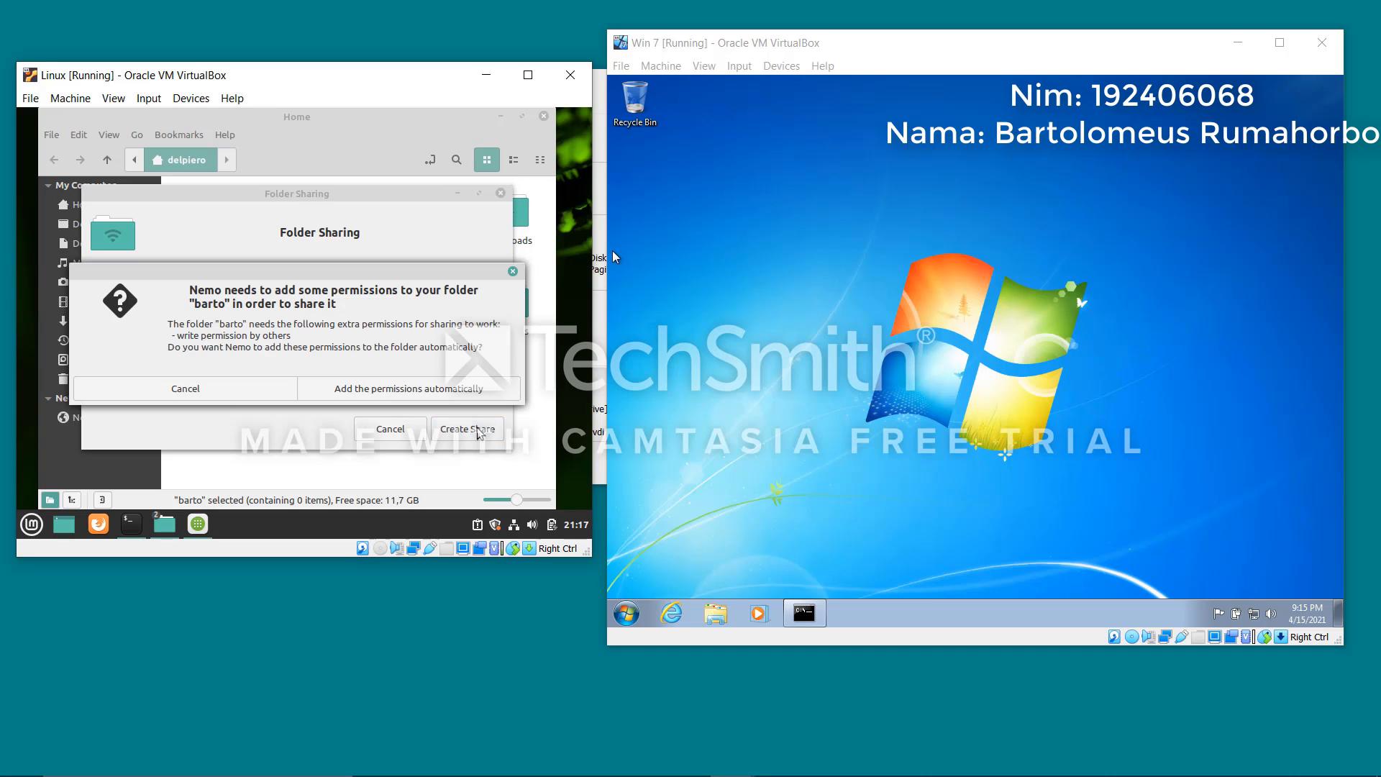
click(390, 398)
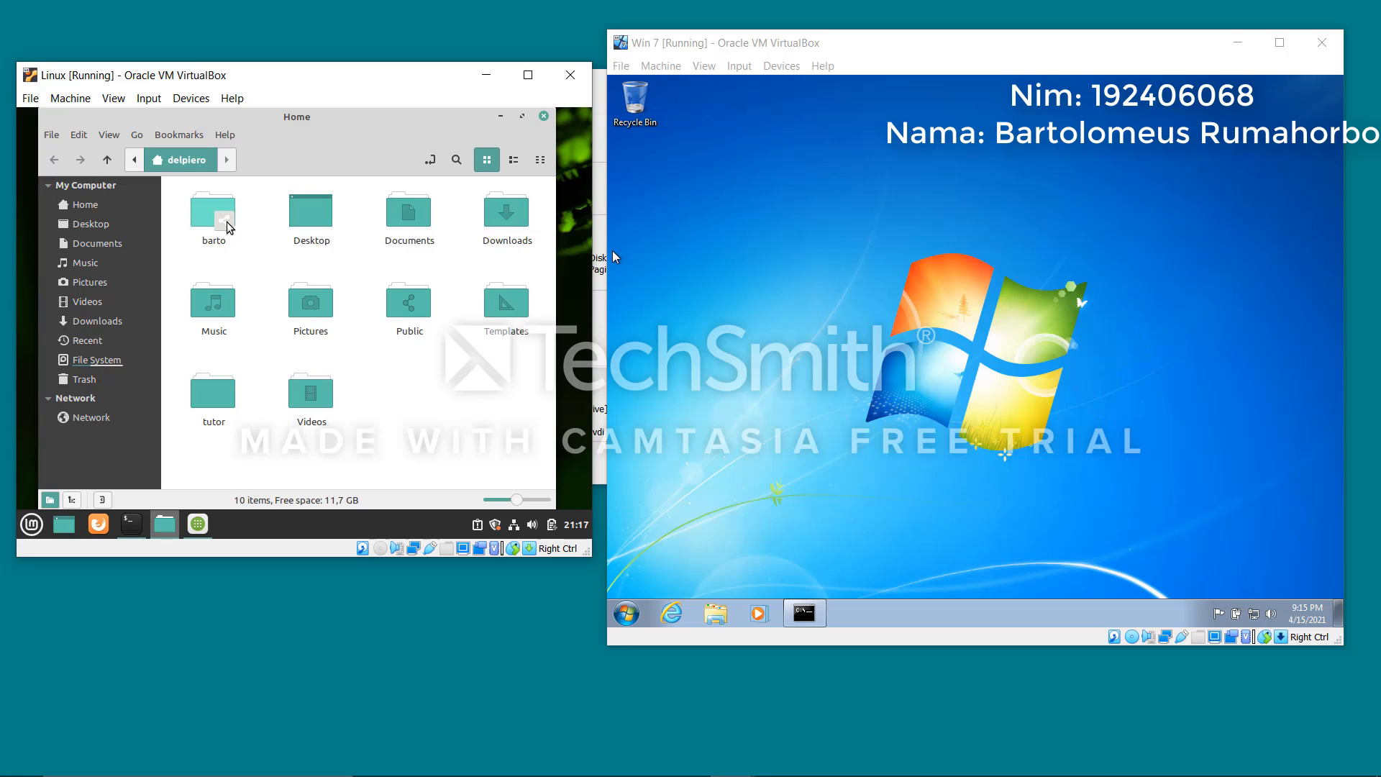
- Create an empty document named "barto" inside the shared barto folder
double_click(228, 228)
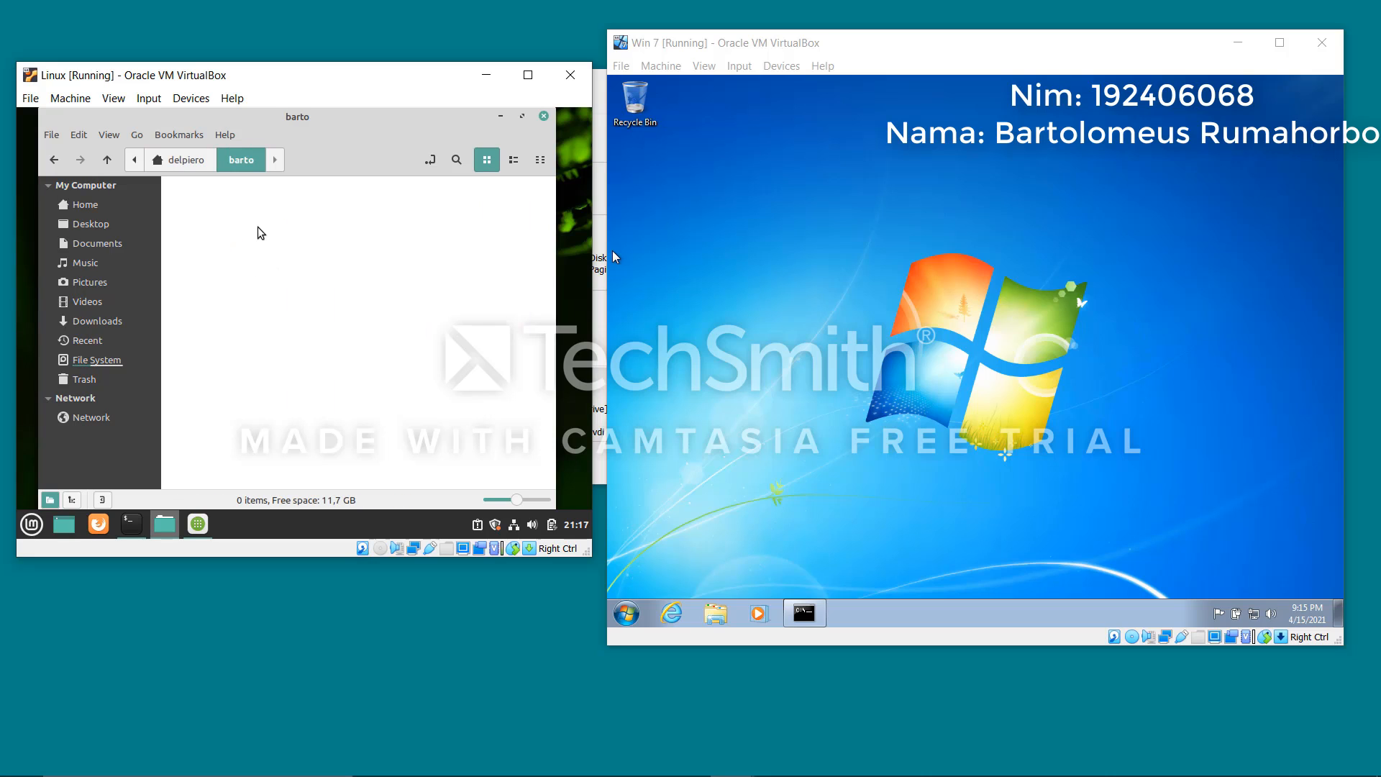
right_click(261, 232)
mouse_move(337, 260)
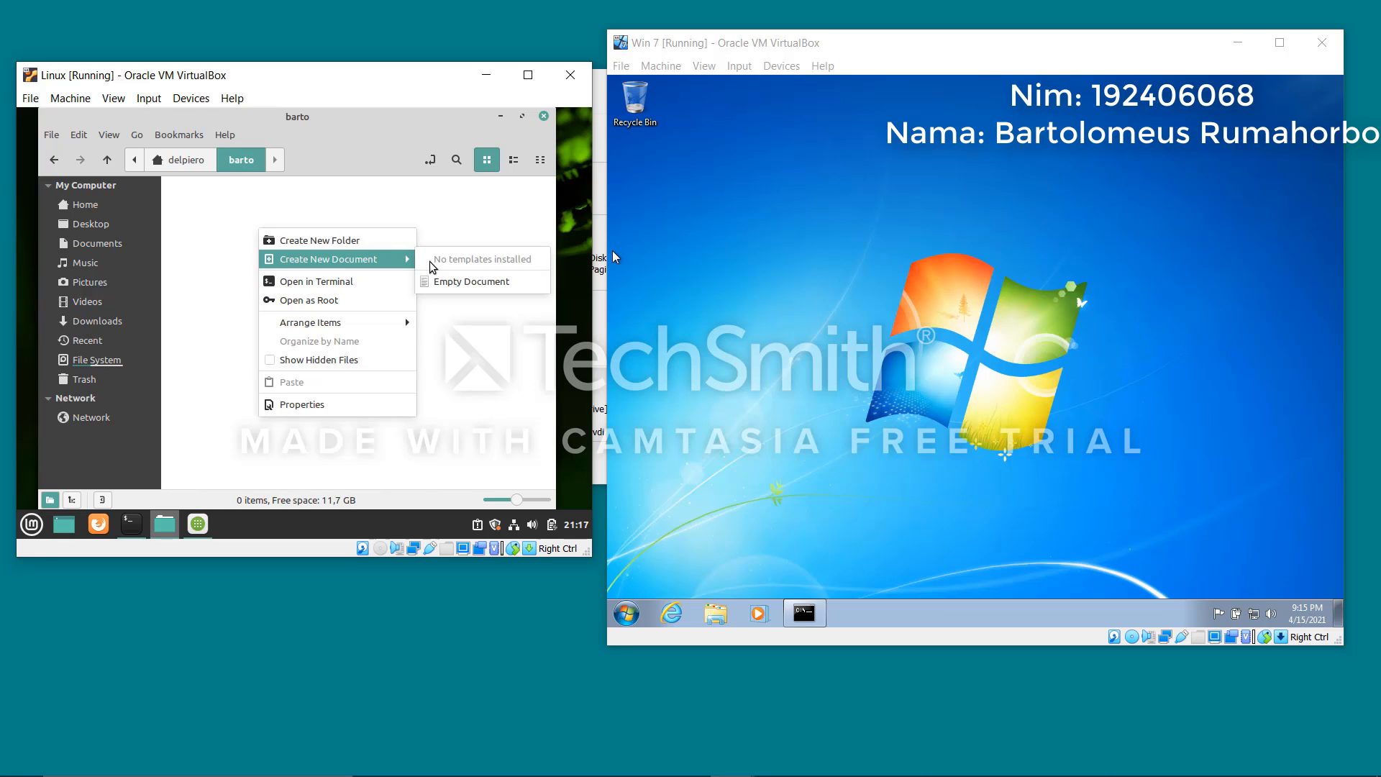
click(213, 263)
right_click(216, 259)
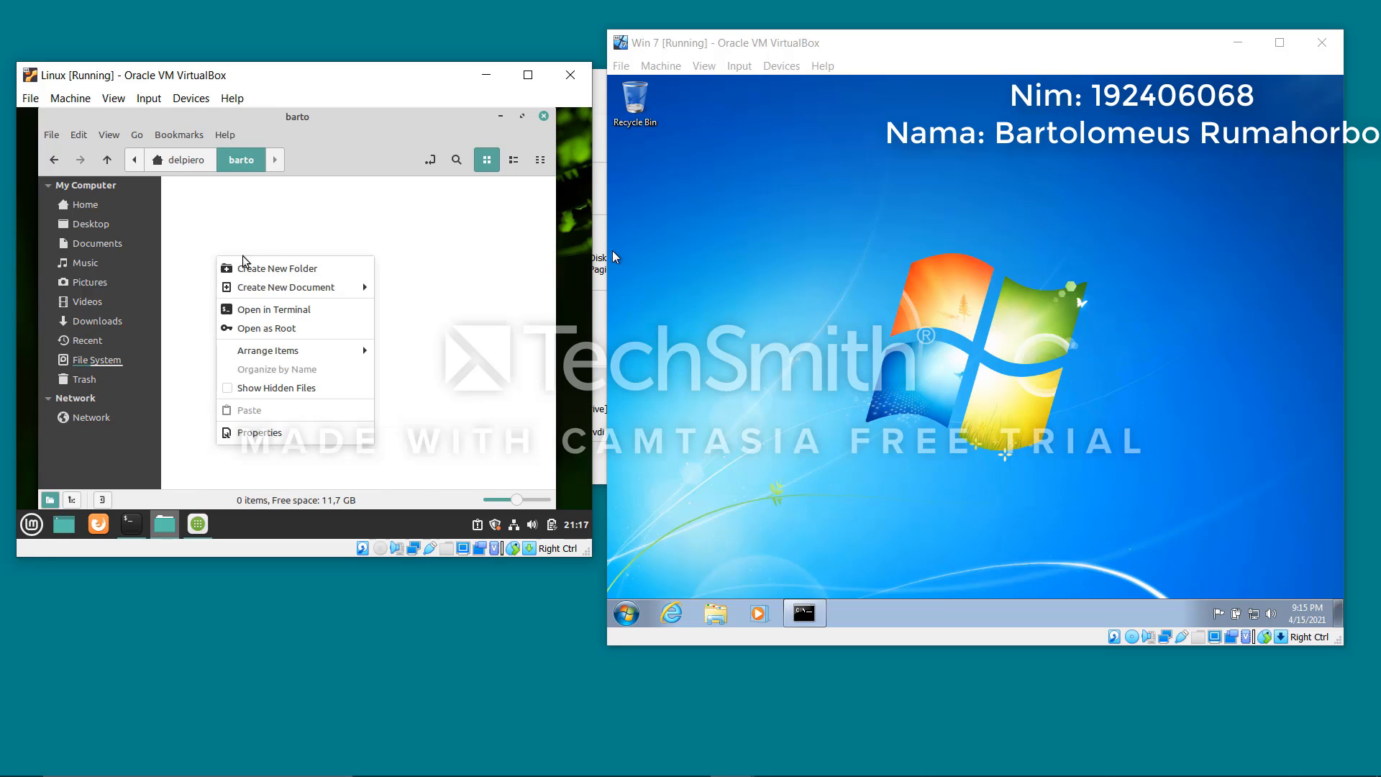
mouse_move(304, 290)
click(442, 308)
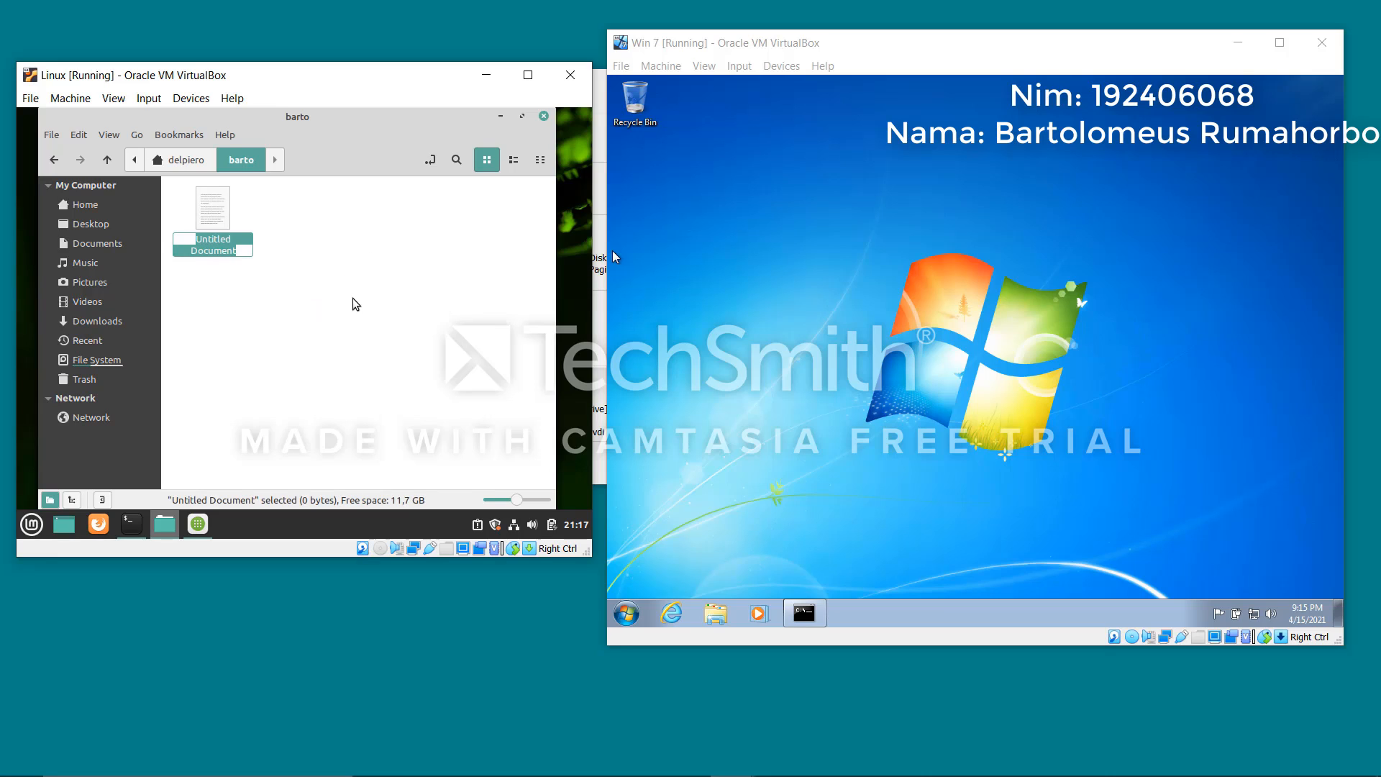
text(barto)
key(Return)
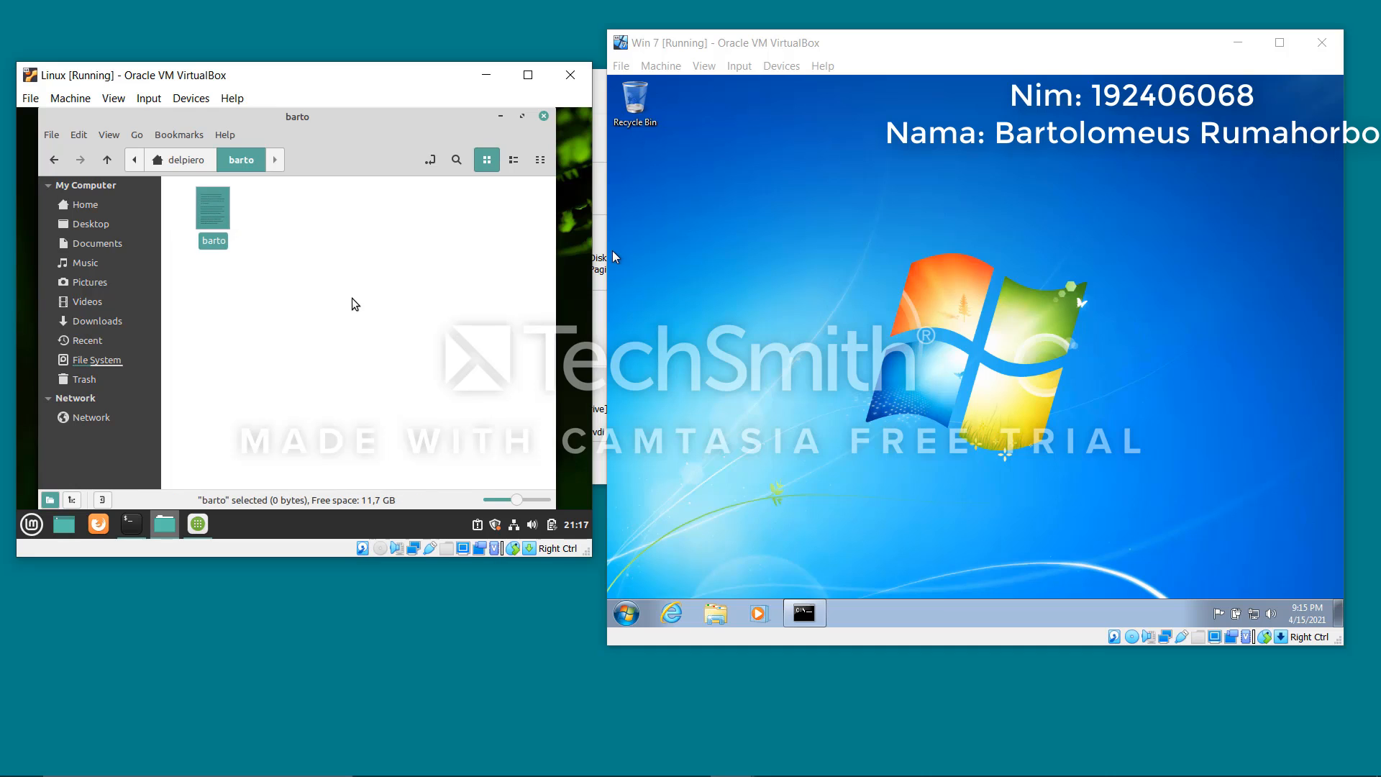
- Write "linux to windows" in the barto document, save and close it, and reopen it briefly to check the text
key(Return)
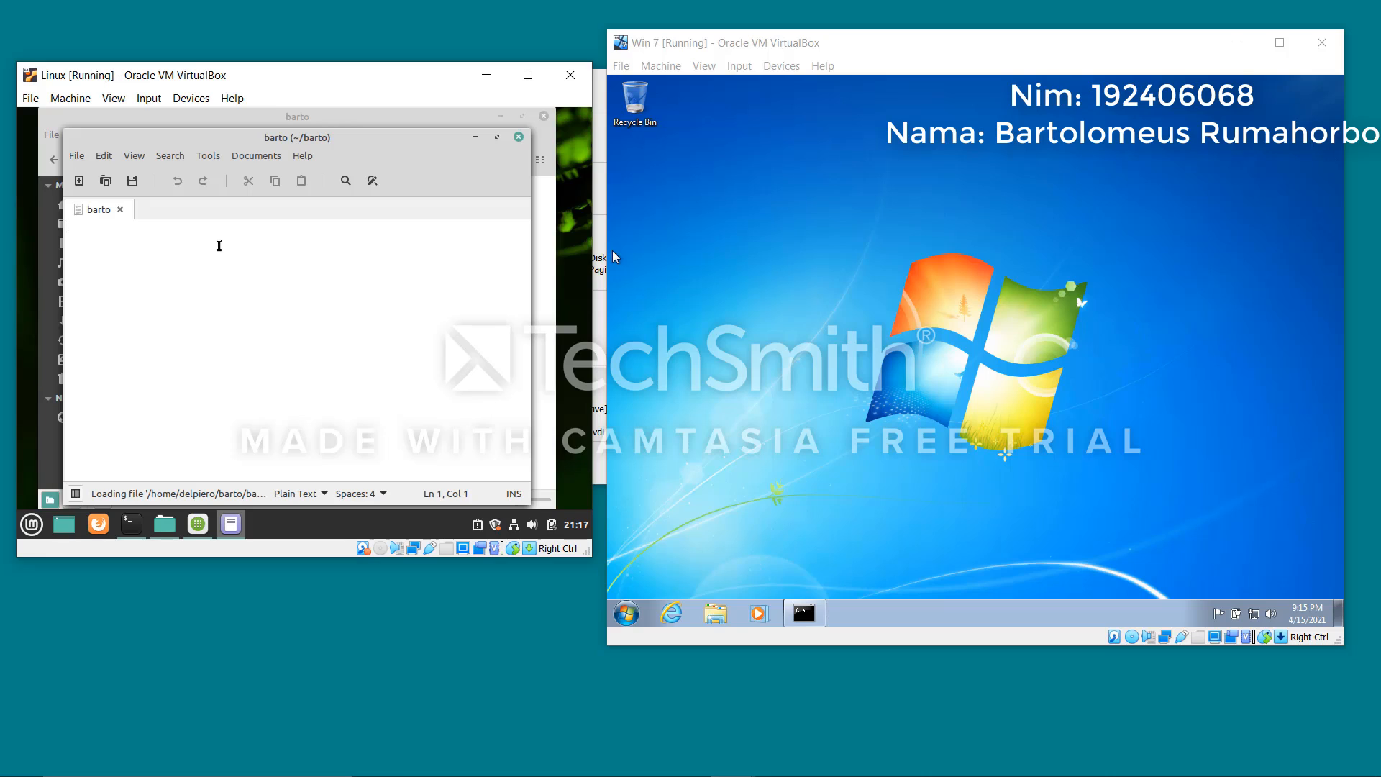
text(linux )
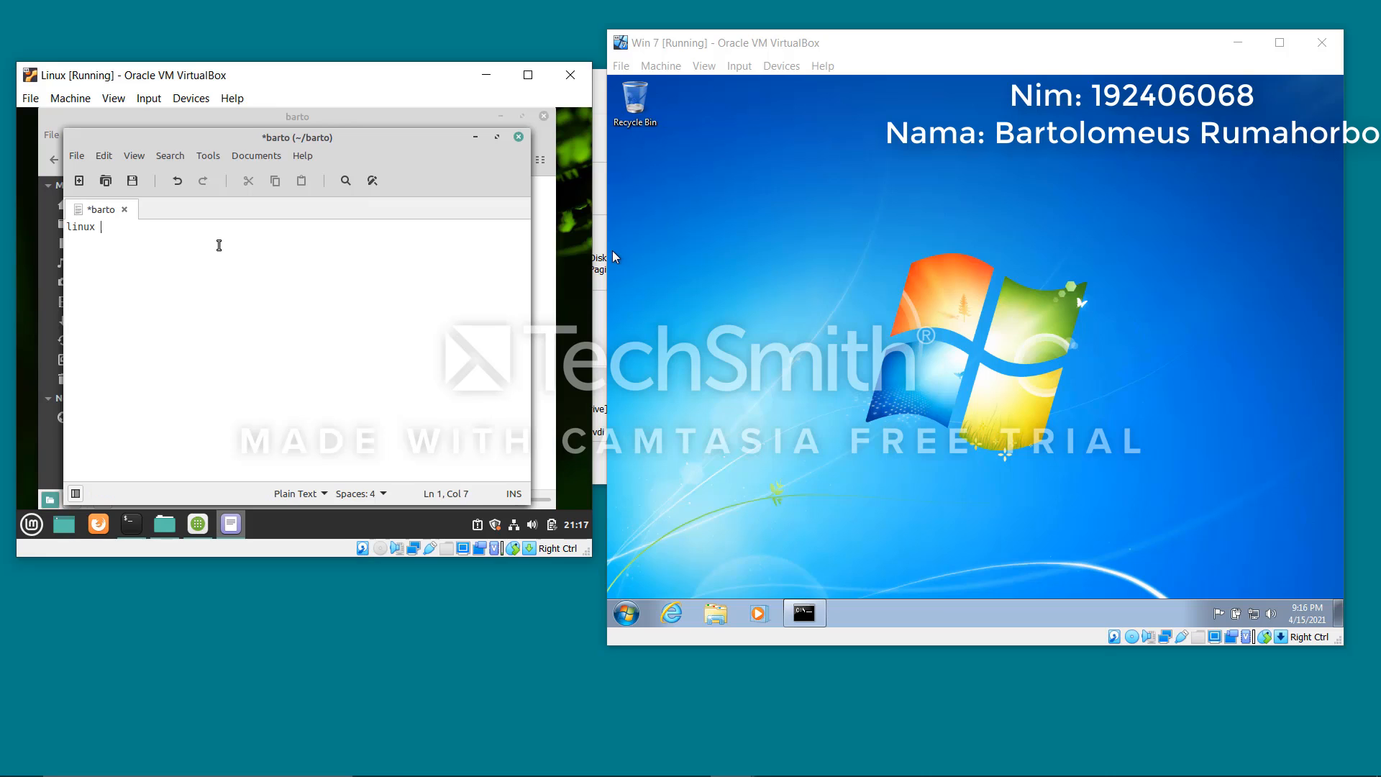
text(to windows)
key(ctrl+s)
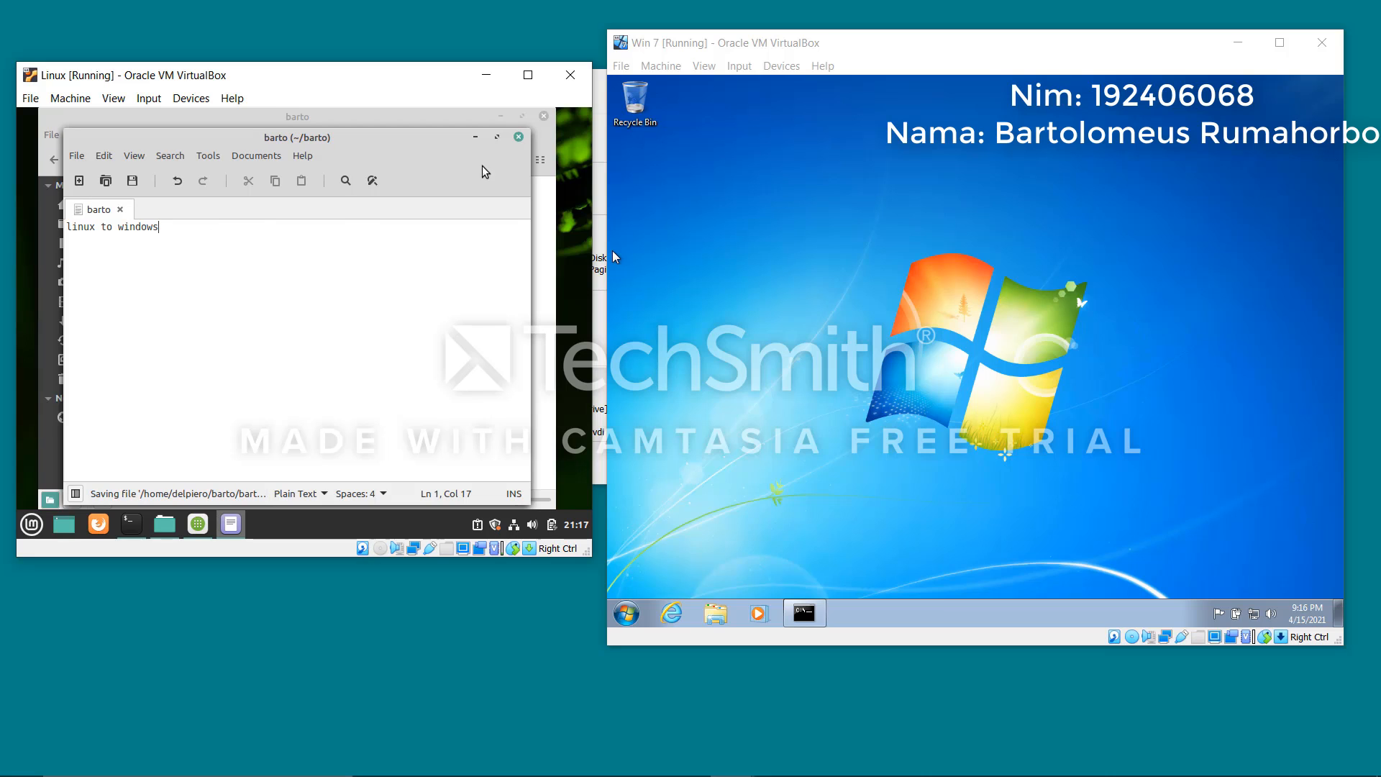
click(518, 136)
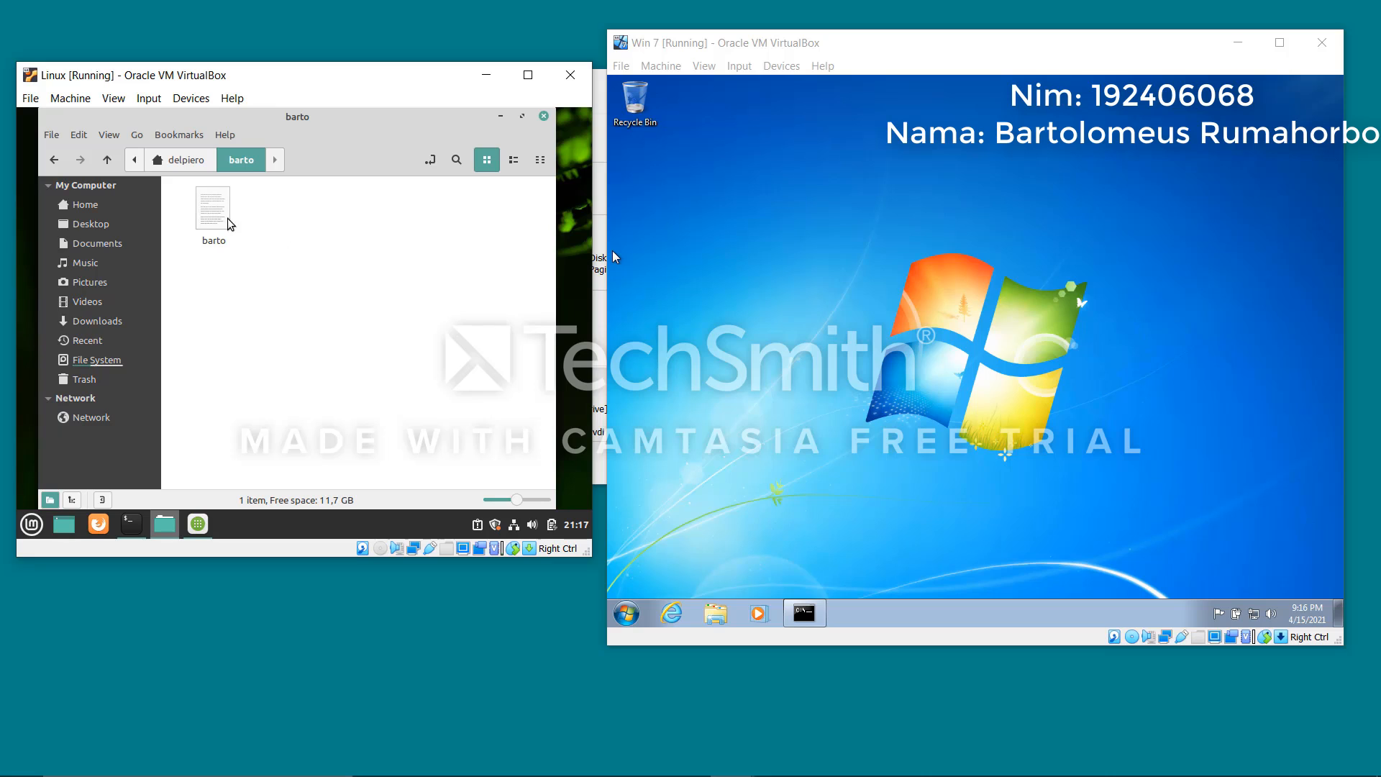
double_click(218, 227)
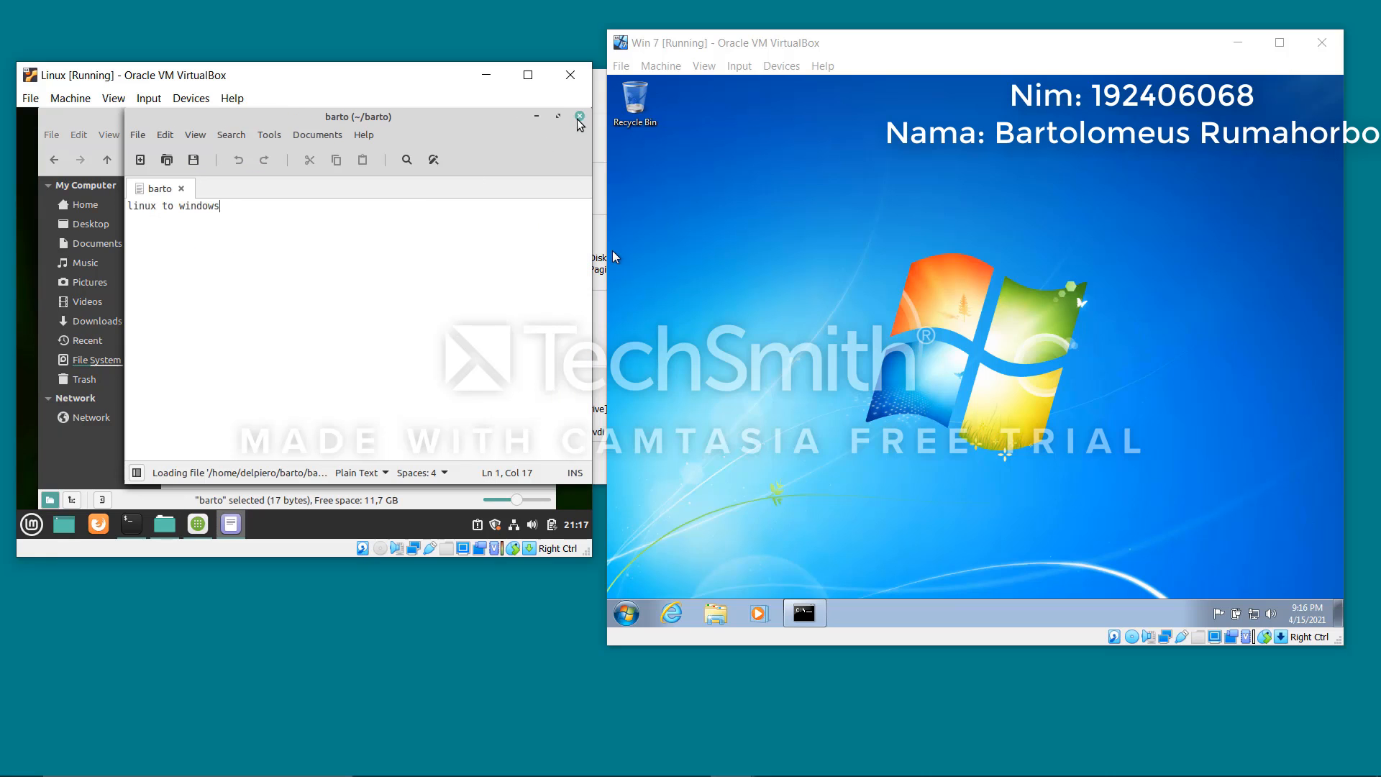
click(578, 117)
- In the Win 7 machine, start a network path with \\ in the Run dialog, and bring up the Linux terminal to read its IP address
click(783, 252)
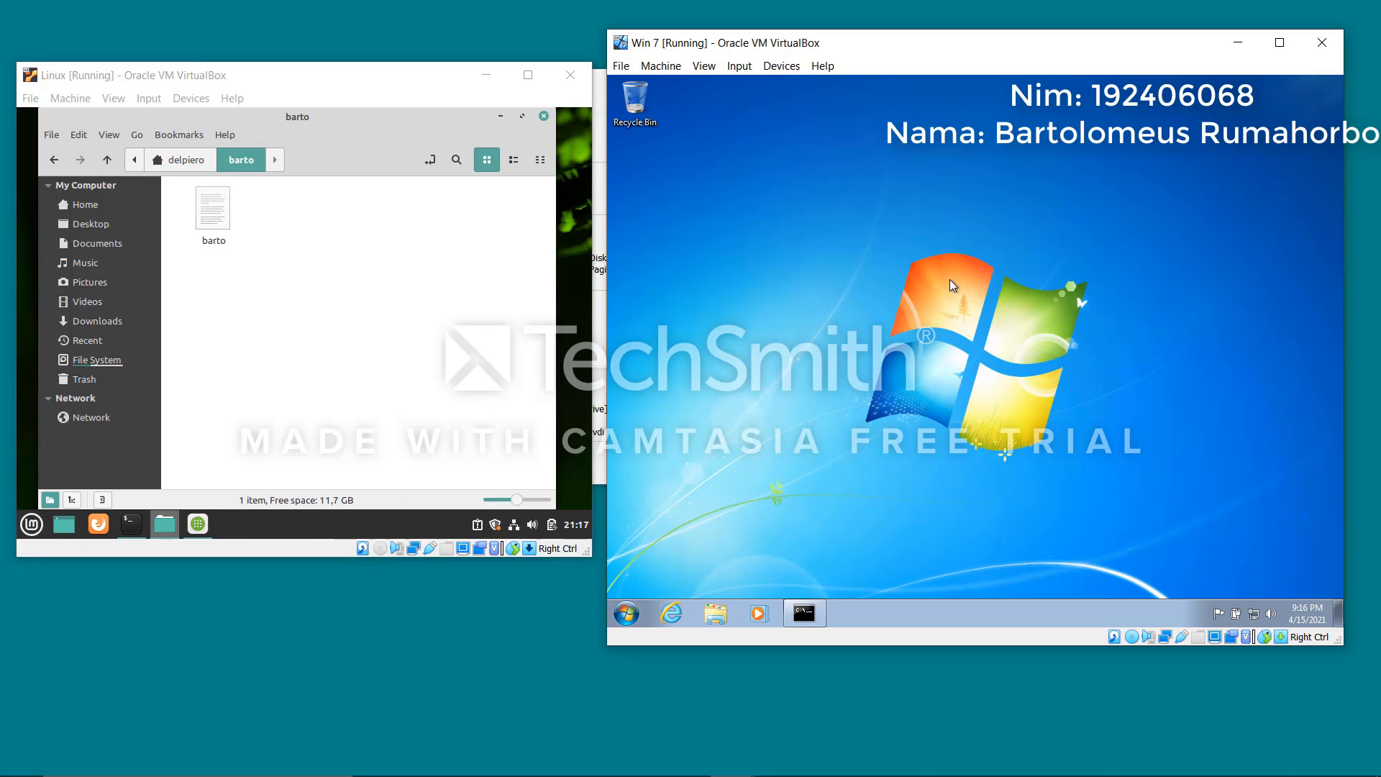
key(super+r)
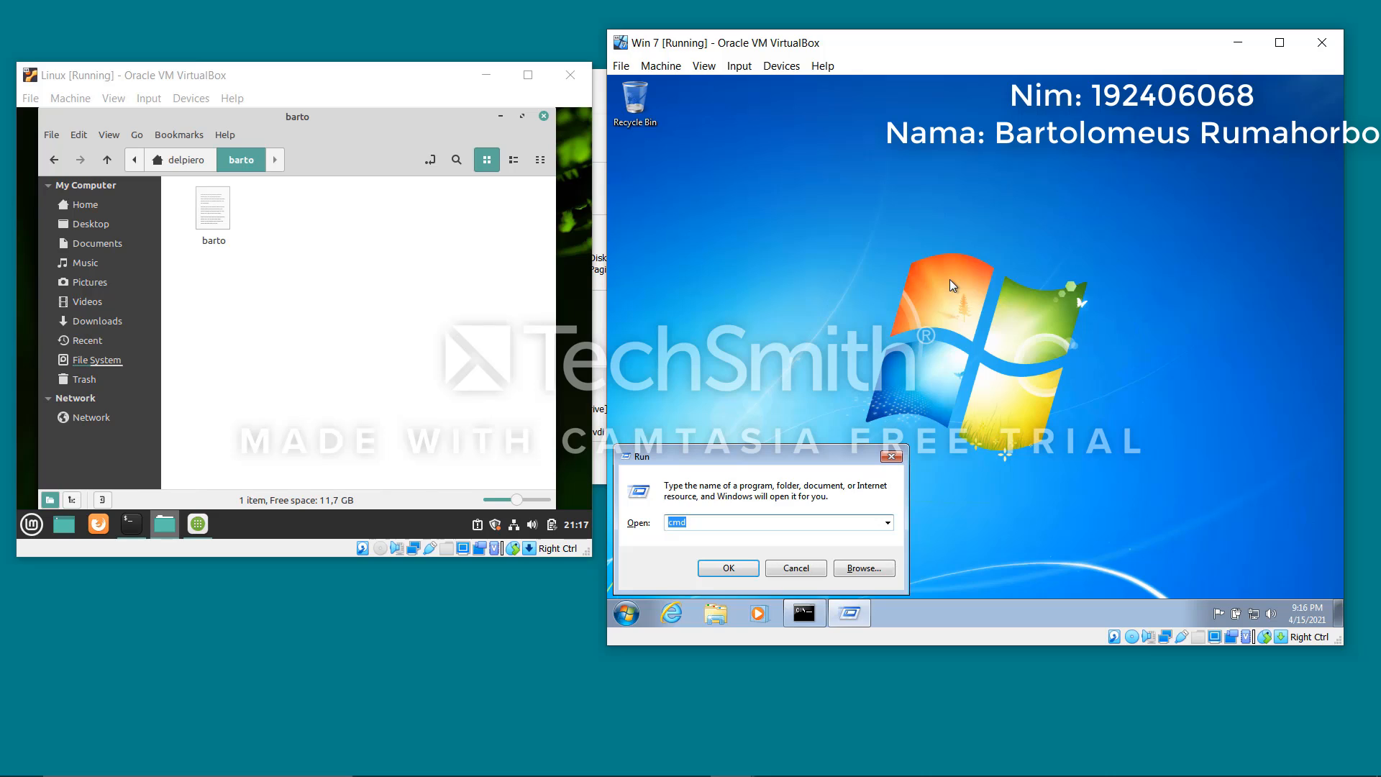
text(//)
key(BackSpace)
key(BackSpace)
text(\\)
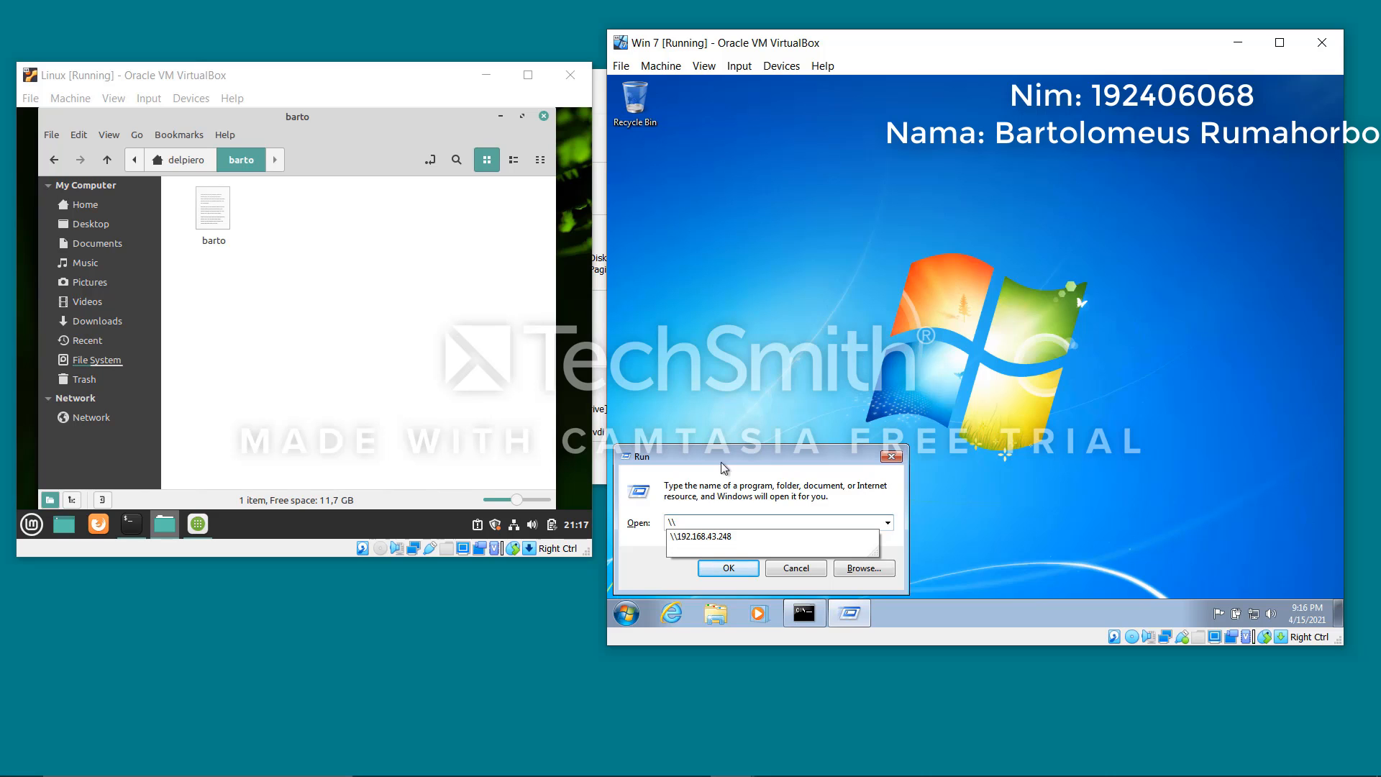
click(572, 457)
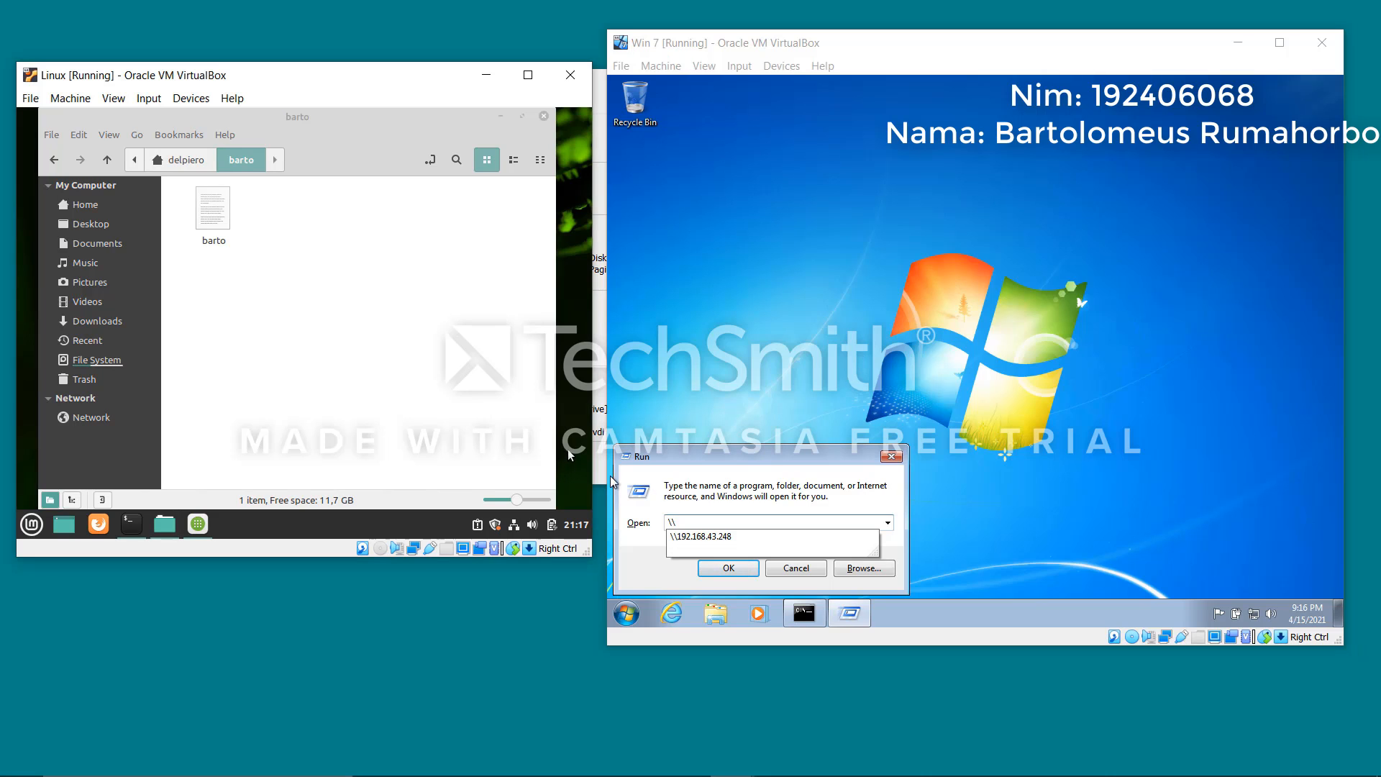
click(131, 527)
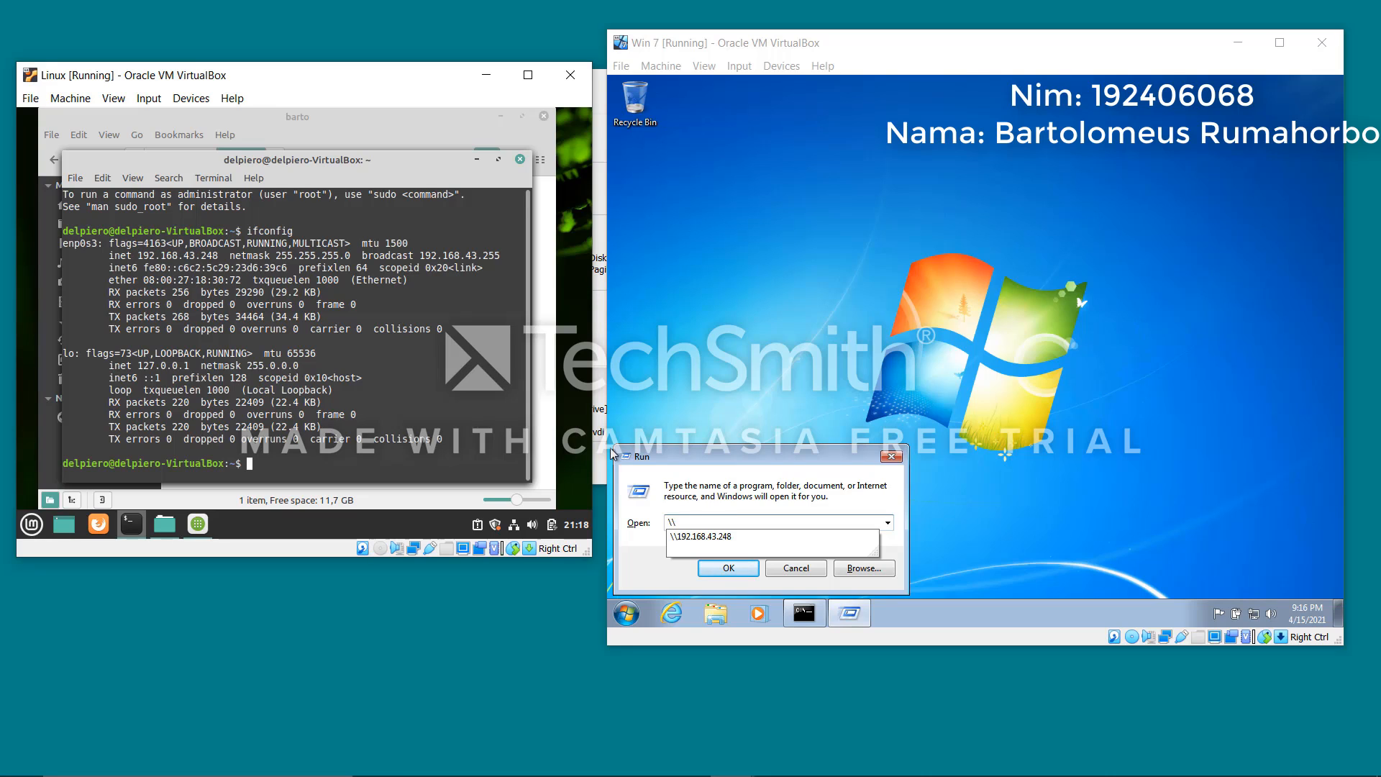
- Complete the Run path as \\192.168.43.248 and open the Linux machine's network shares
text(192)
click(735, 523)
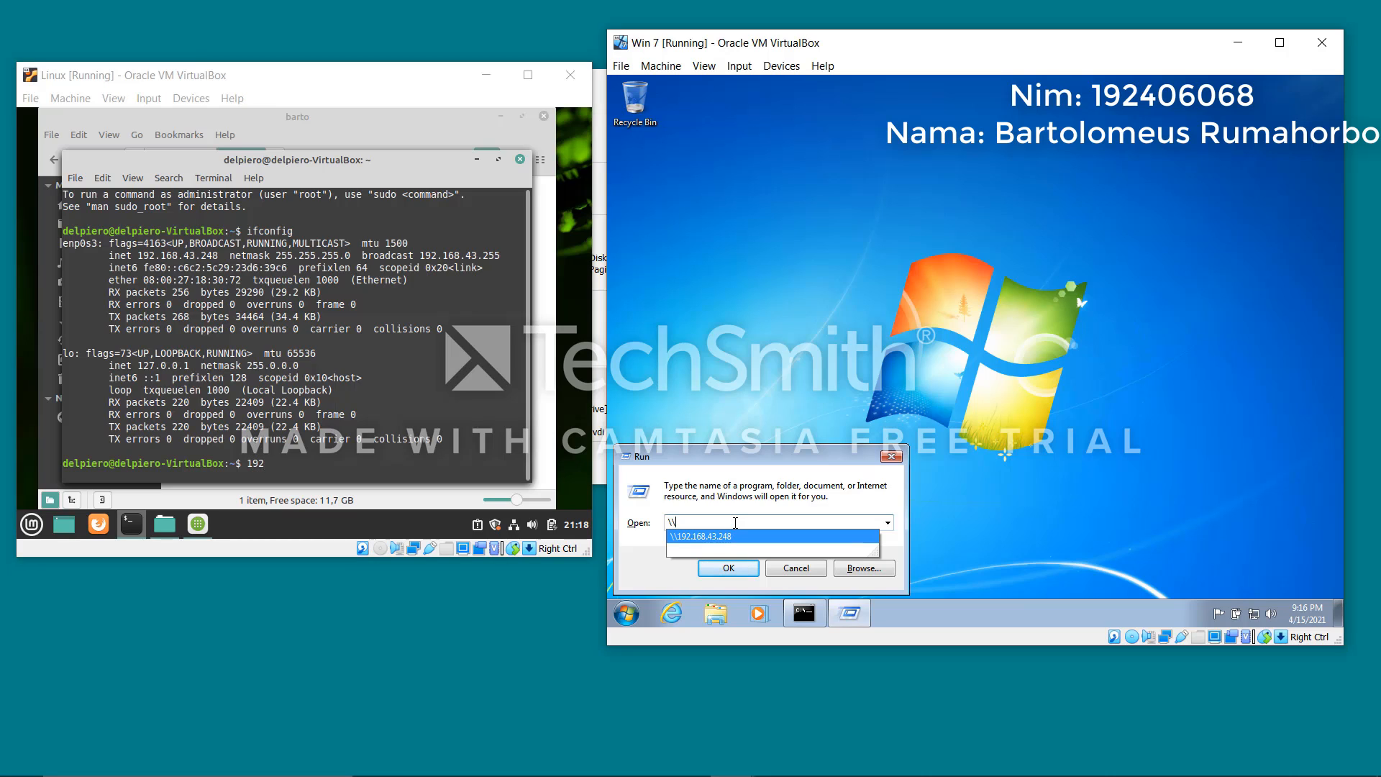
text(192.168.)
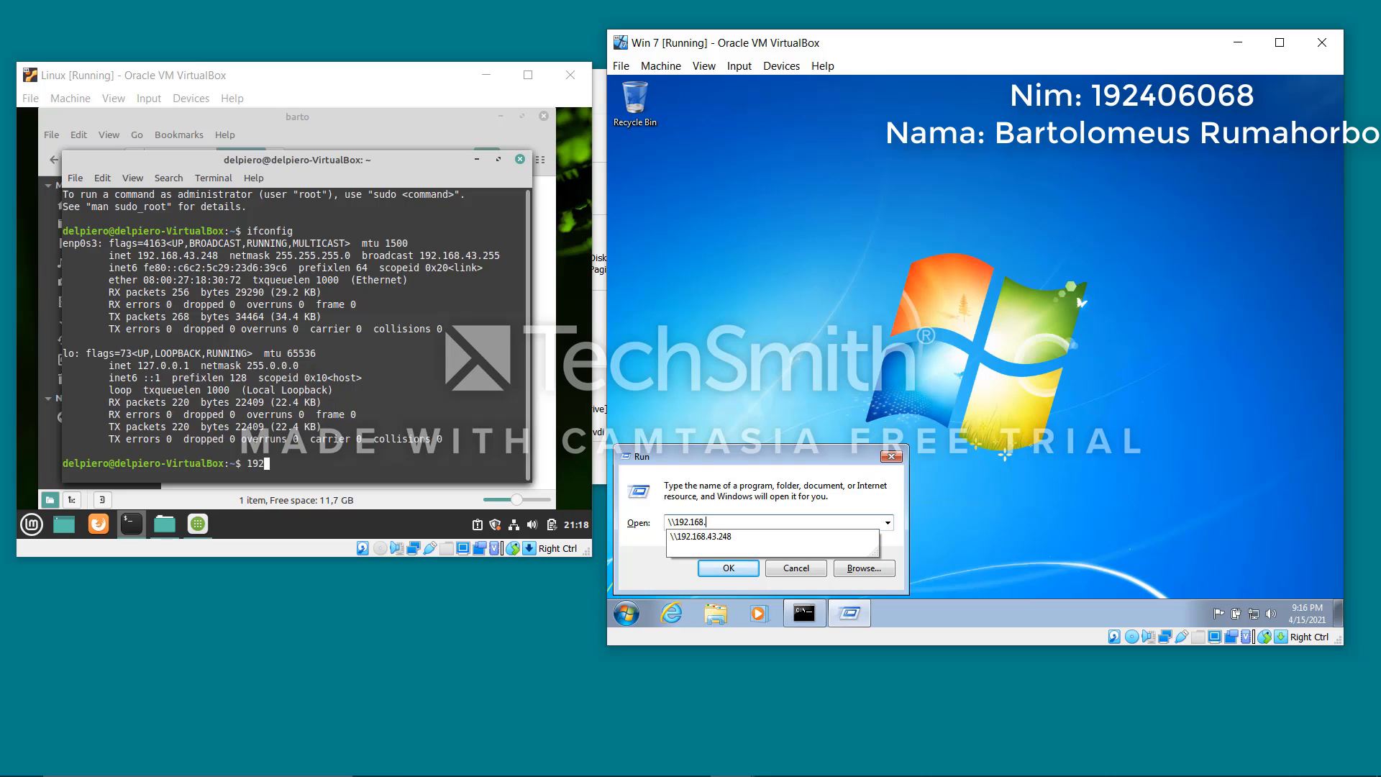
text(43.248)
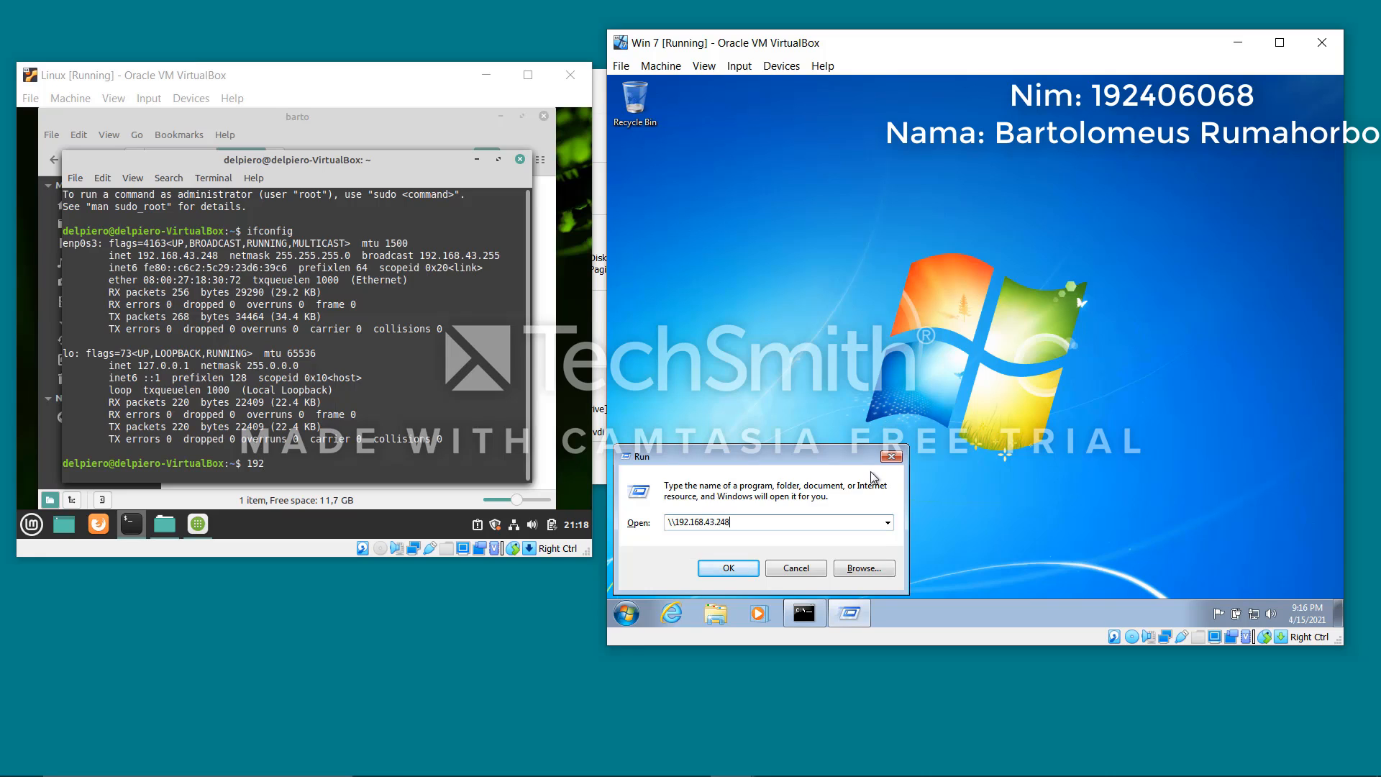
key(Return)
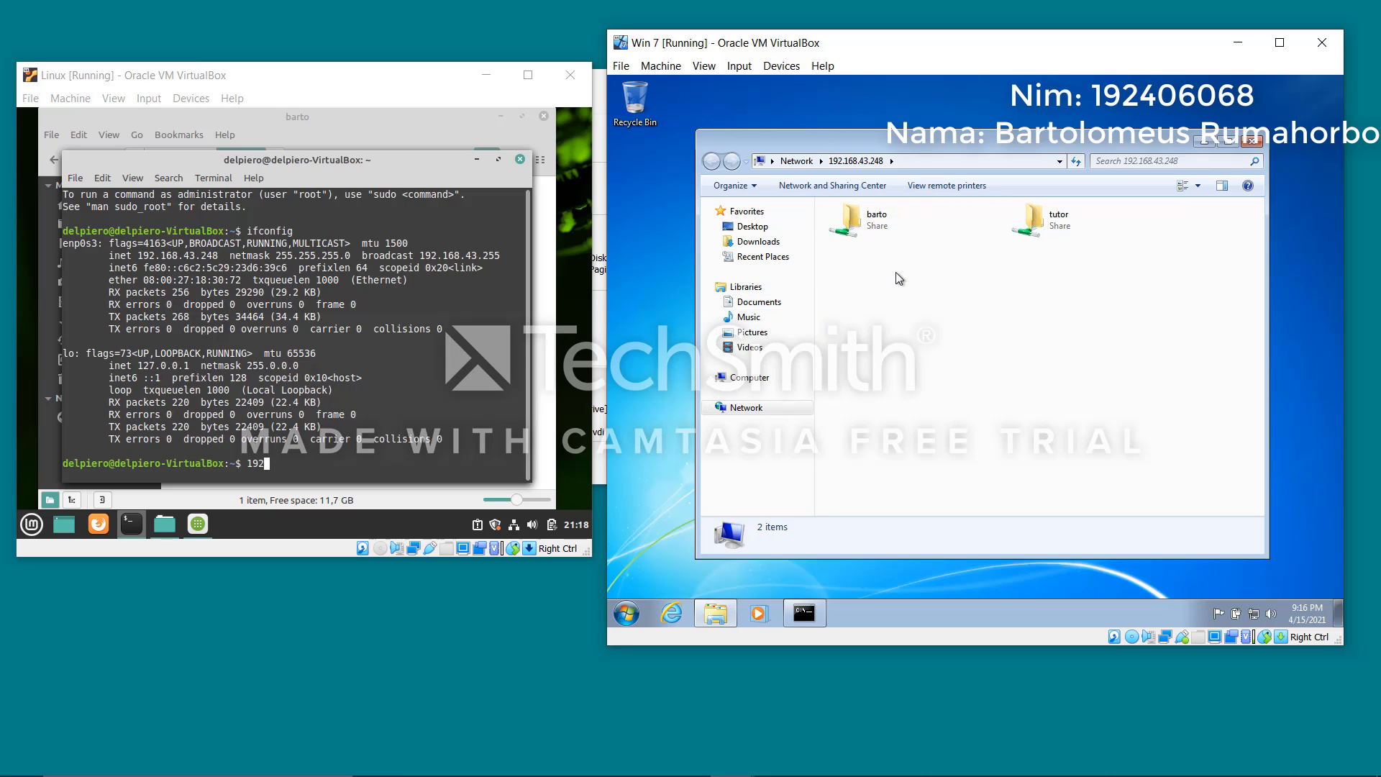
- Open the barto share in the Win 7 machine, open its barto file with Notepad to check the text, and close it
double_click(891, 227)
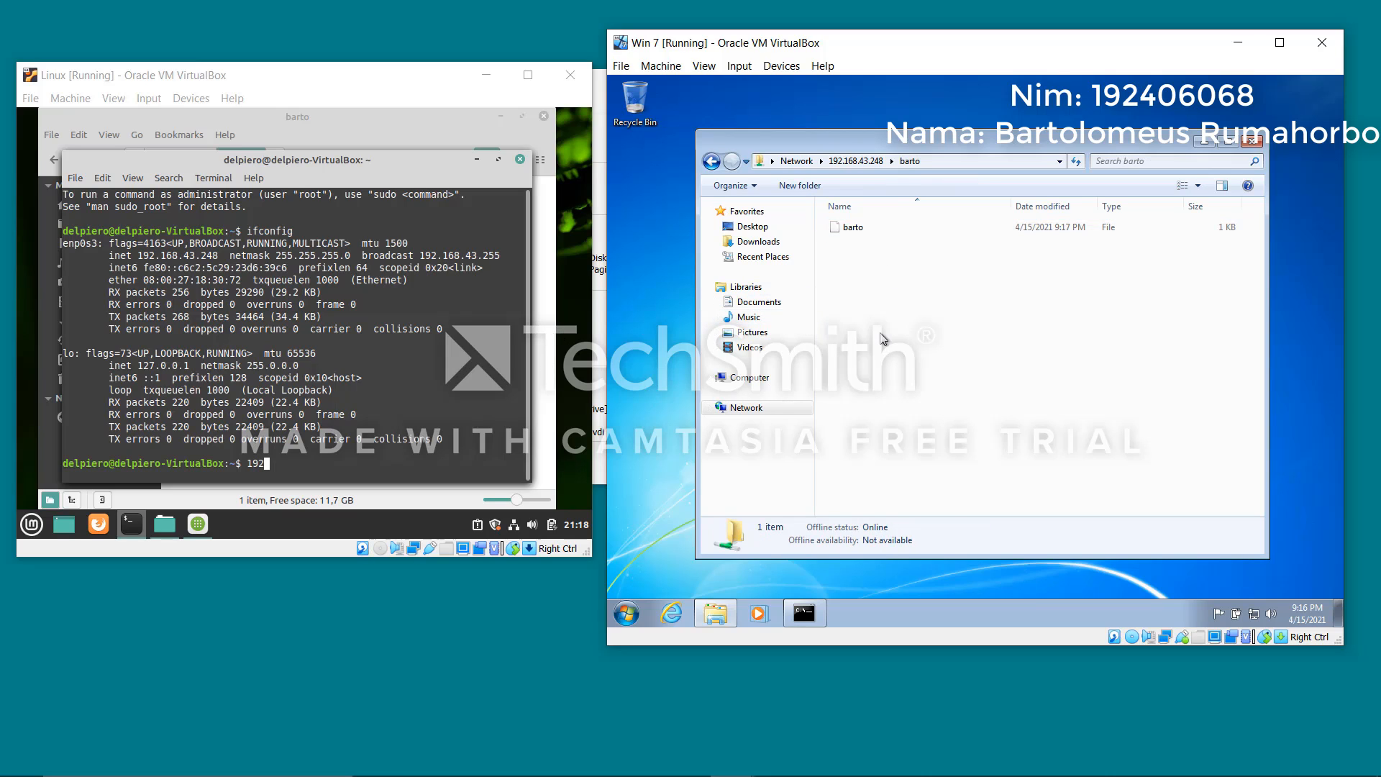
click(923, 225)
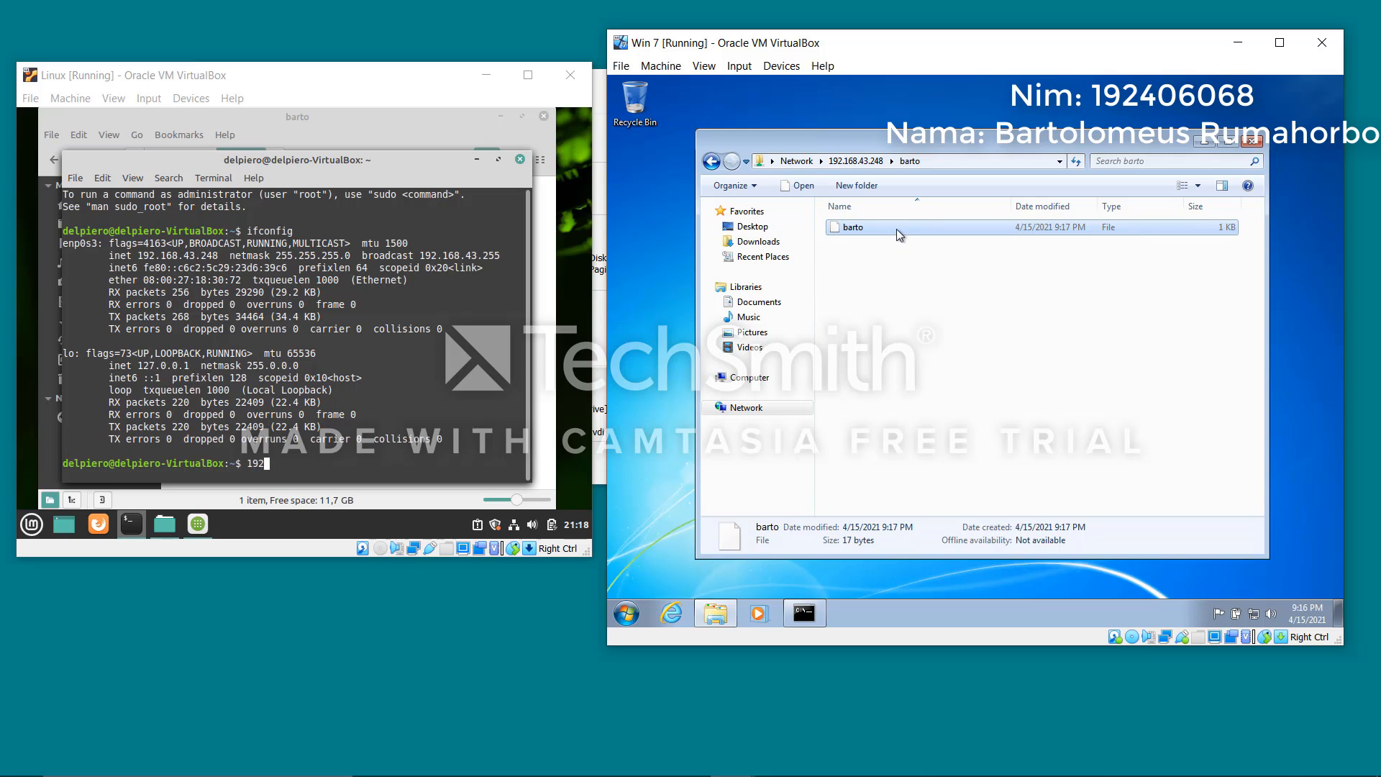
double_click(896, 229)
click(1034, 356)
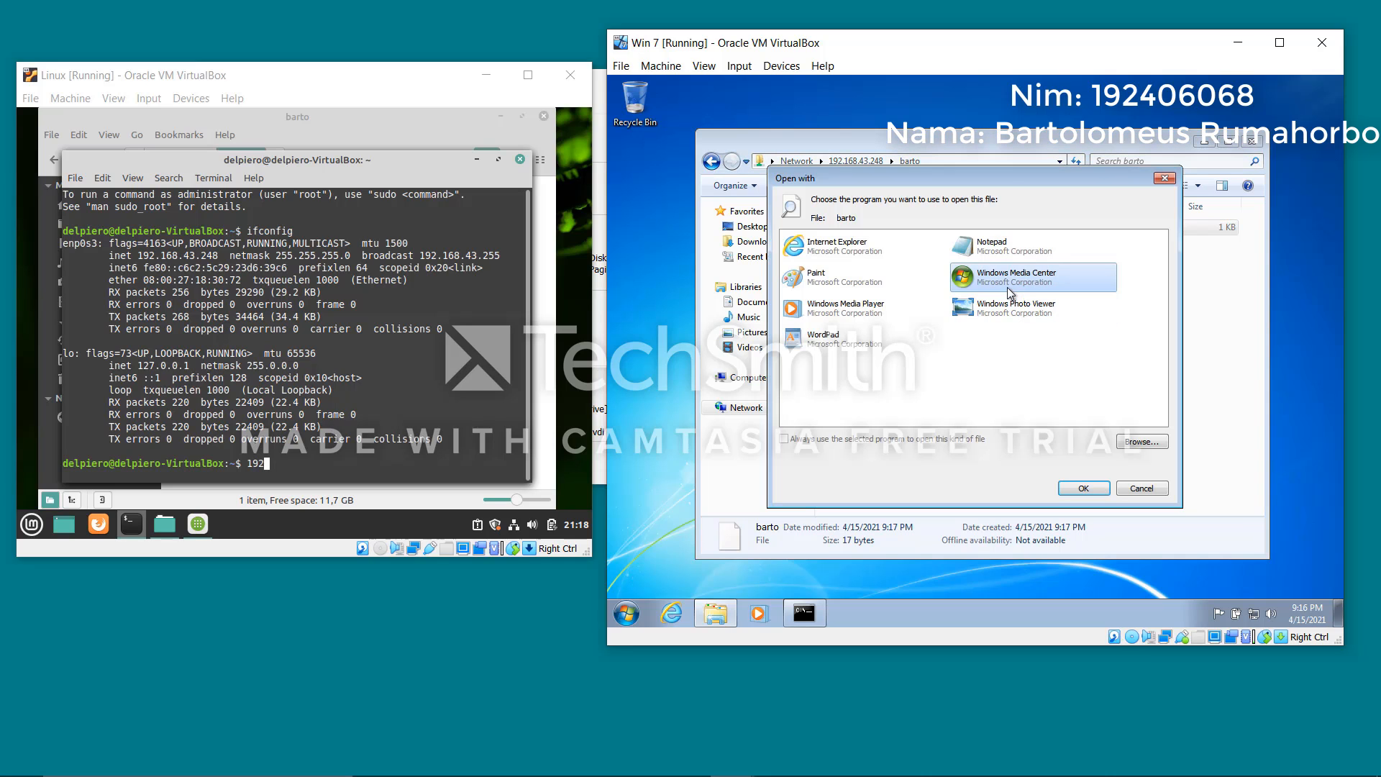
click(1016, 256)
click(1075, 494)
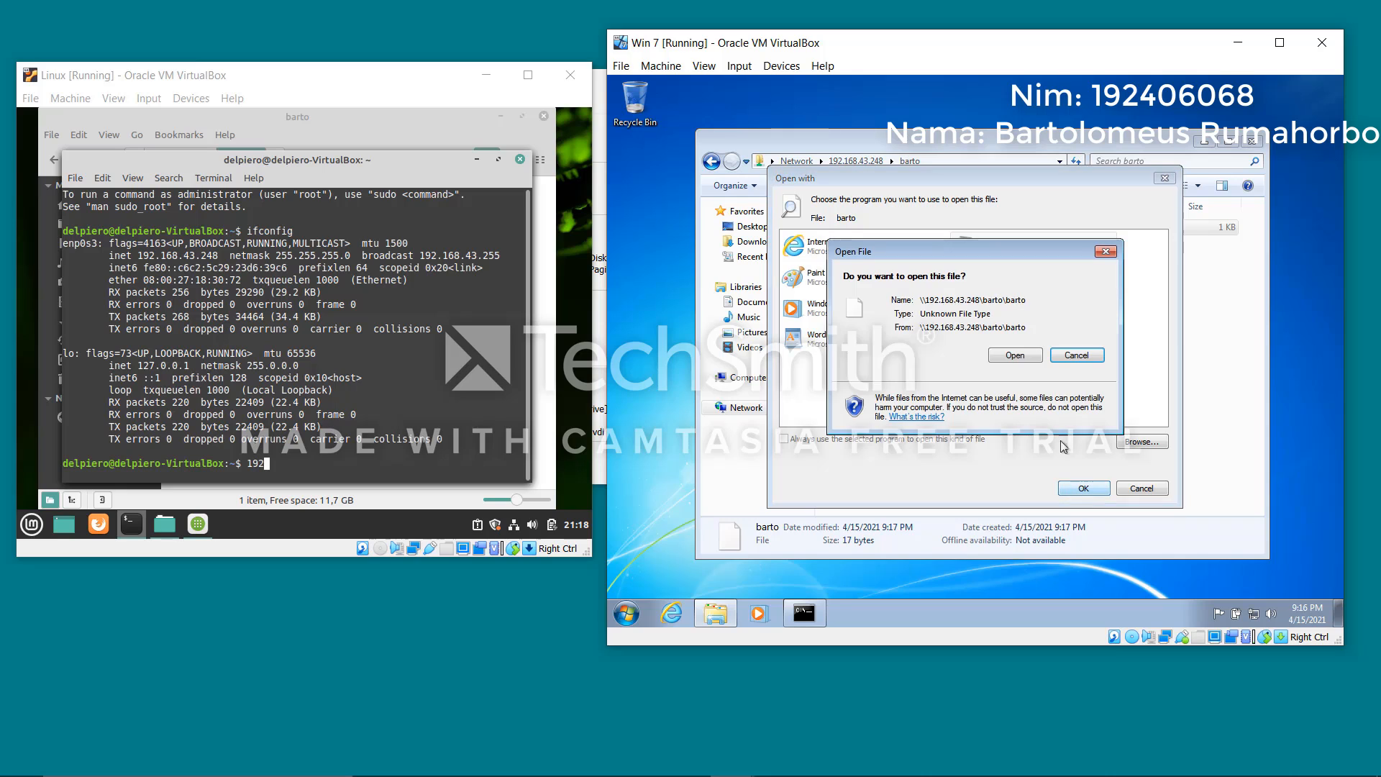
click(1031, 358)
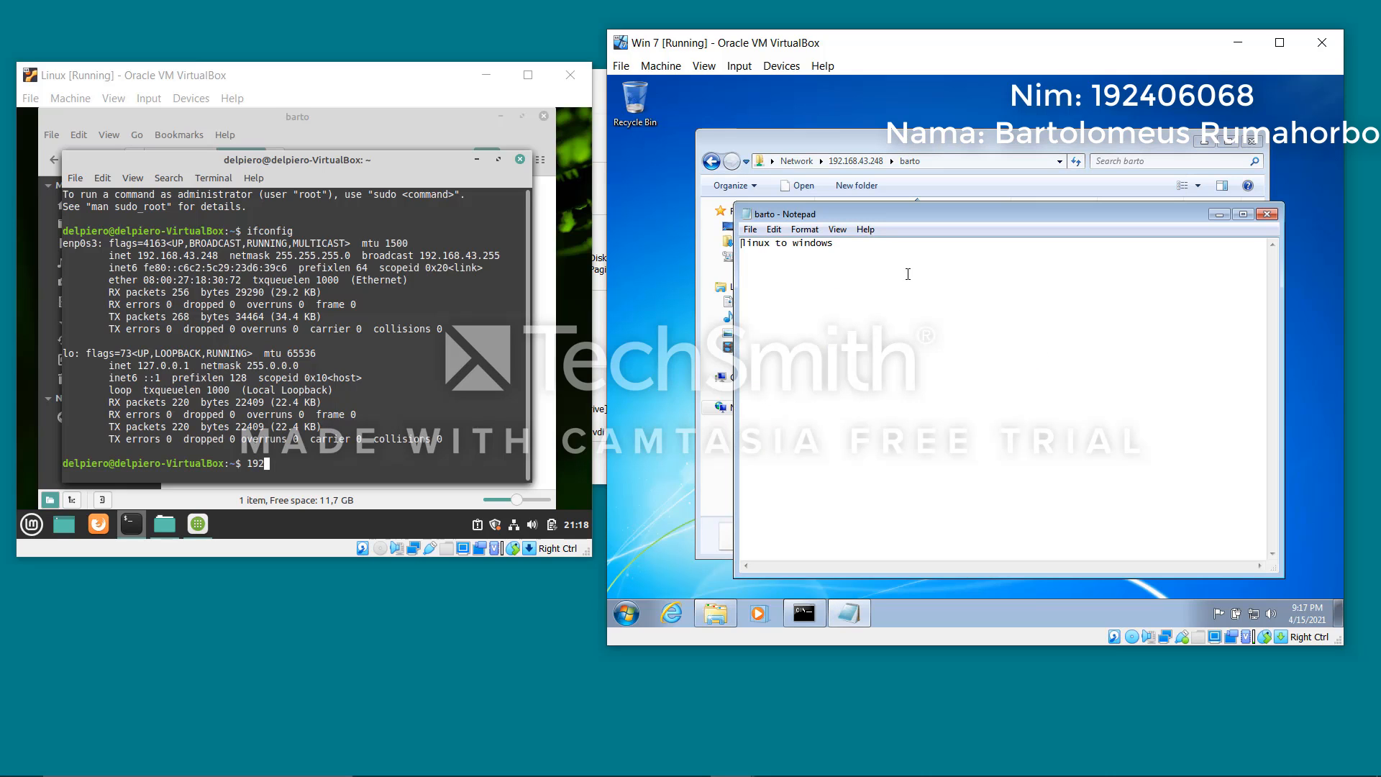
click(1267, 214)
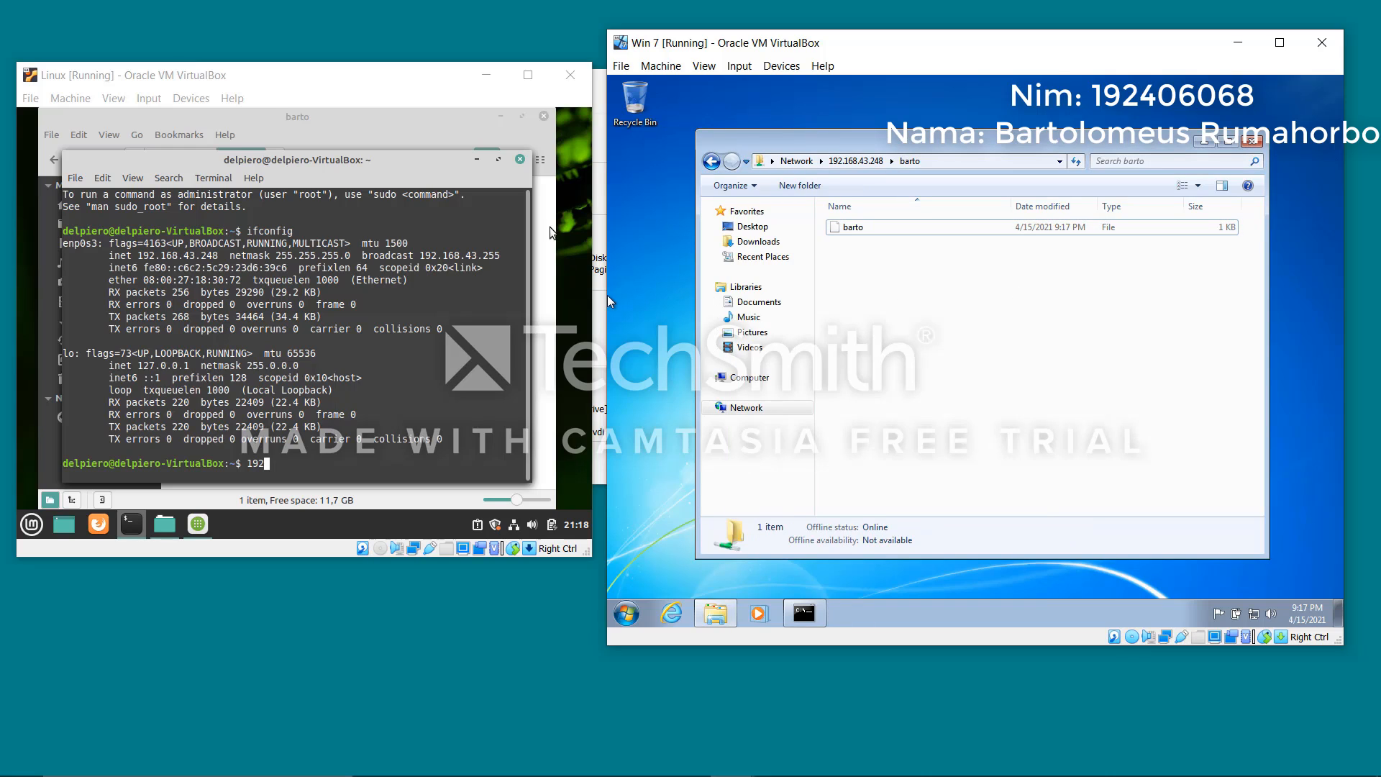
- Minimize the Linux terminal and, from the Win 7 machine, create a text document named "barto2" in the shared barto folder
click(476, 159)
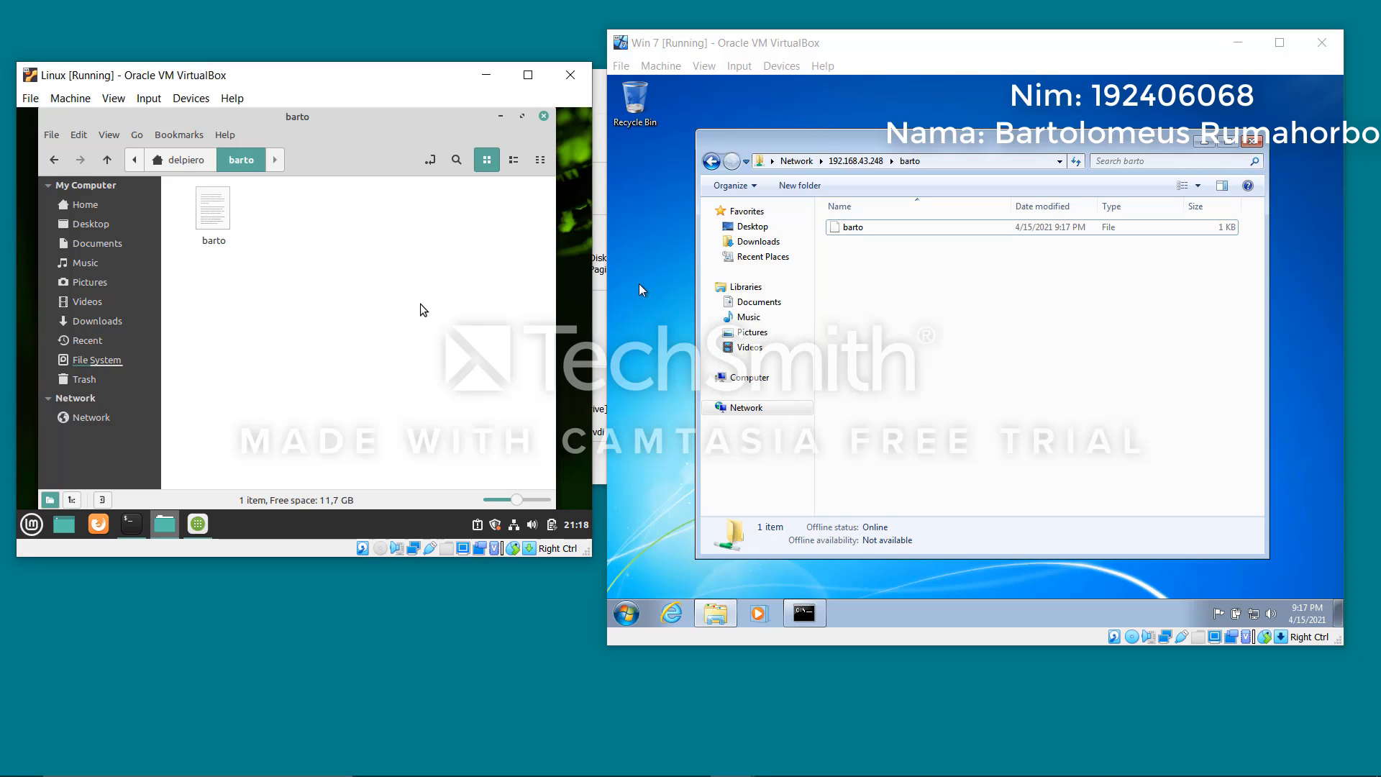
click(909, 278)
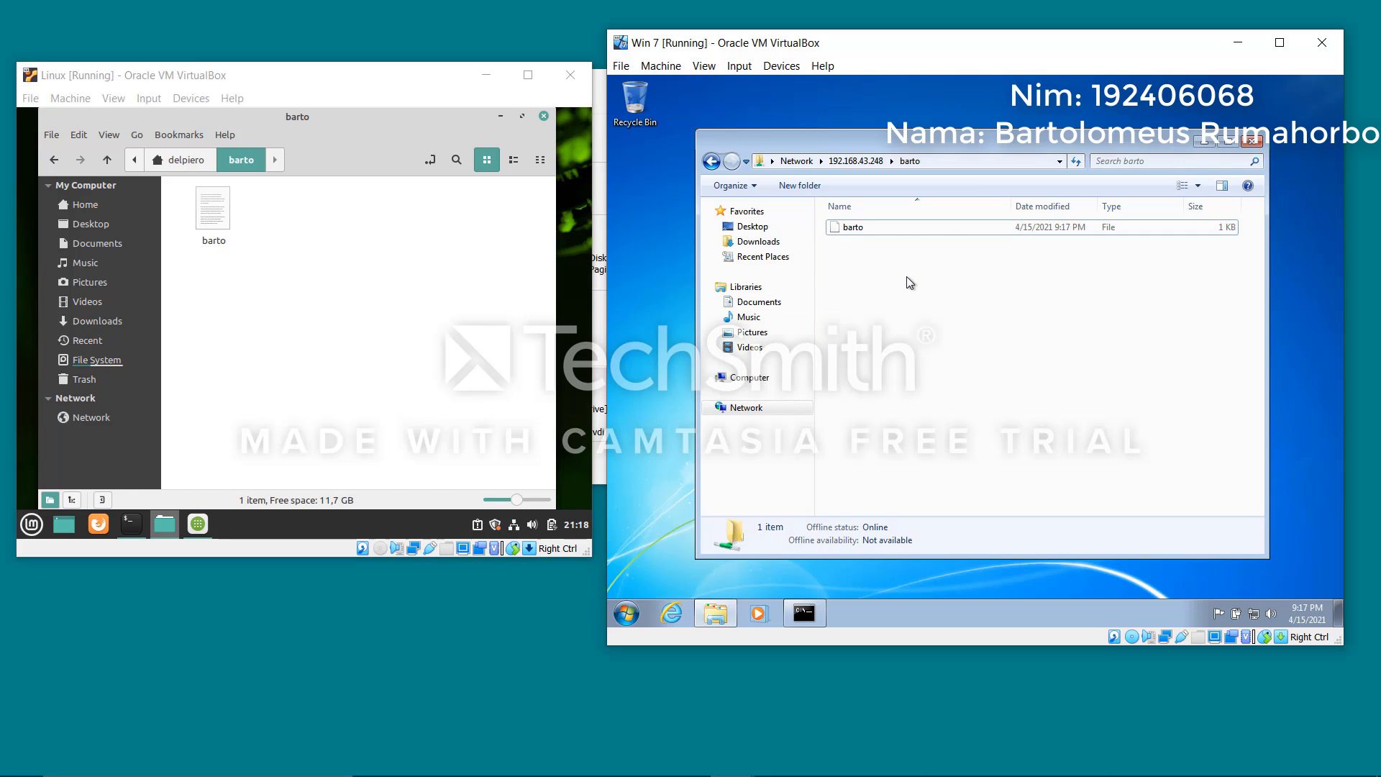
right_click(873, 284)
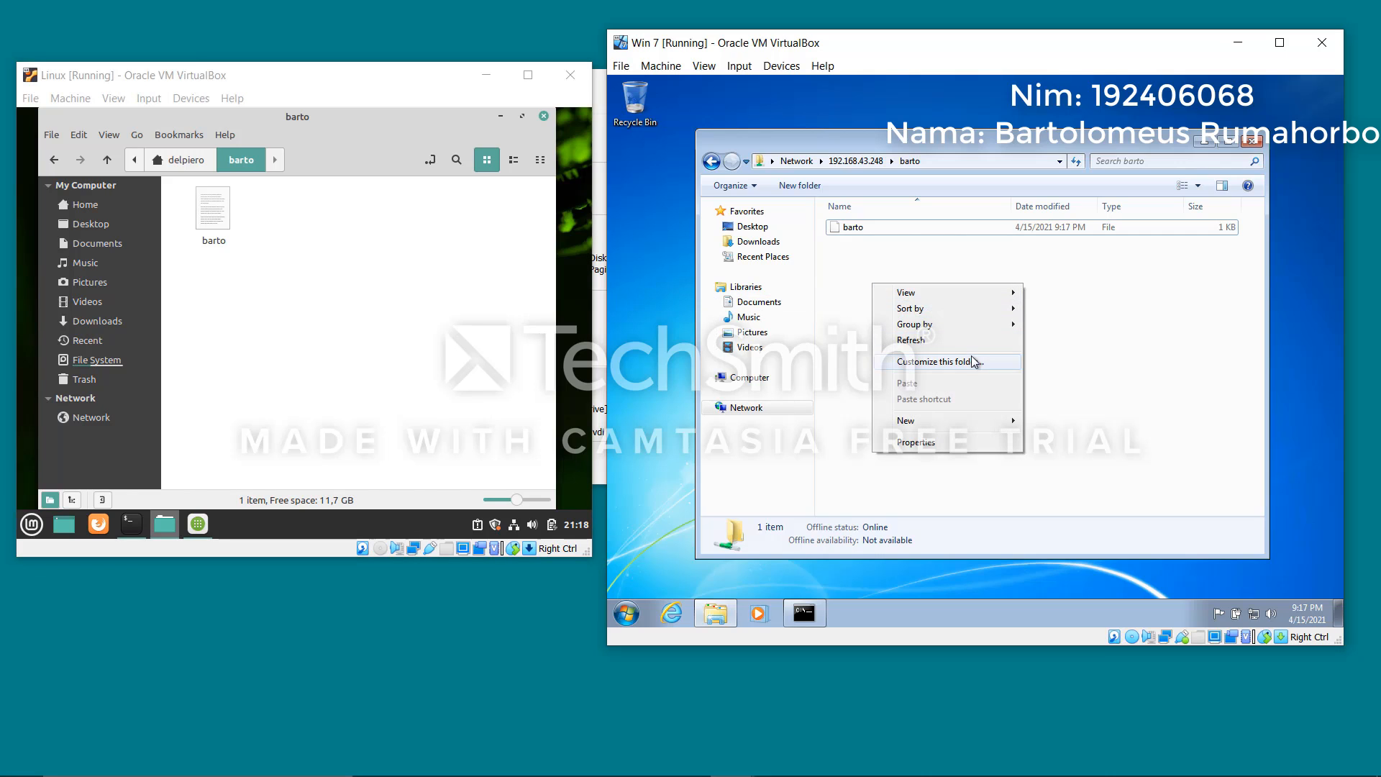
mouse_move(993, 420)
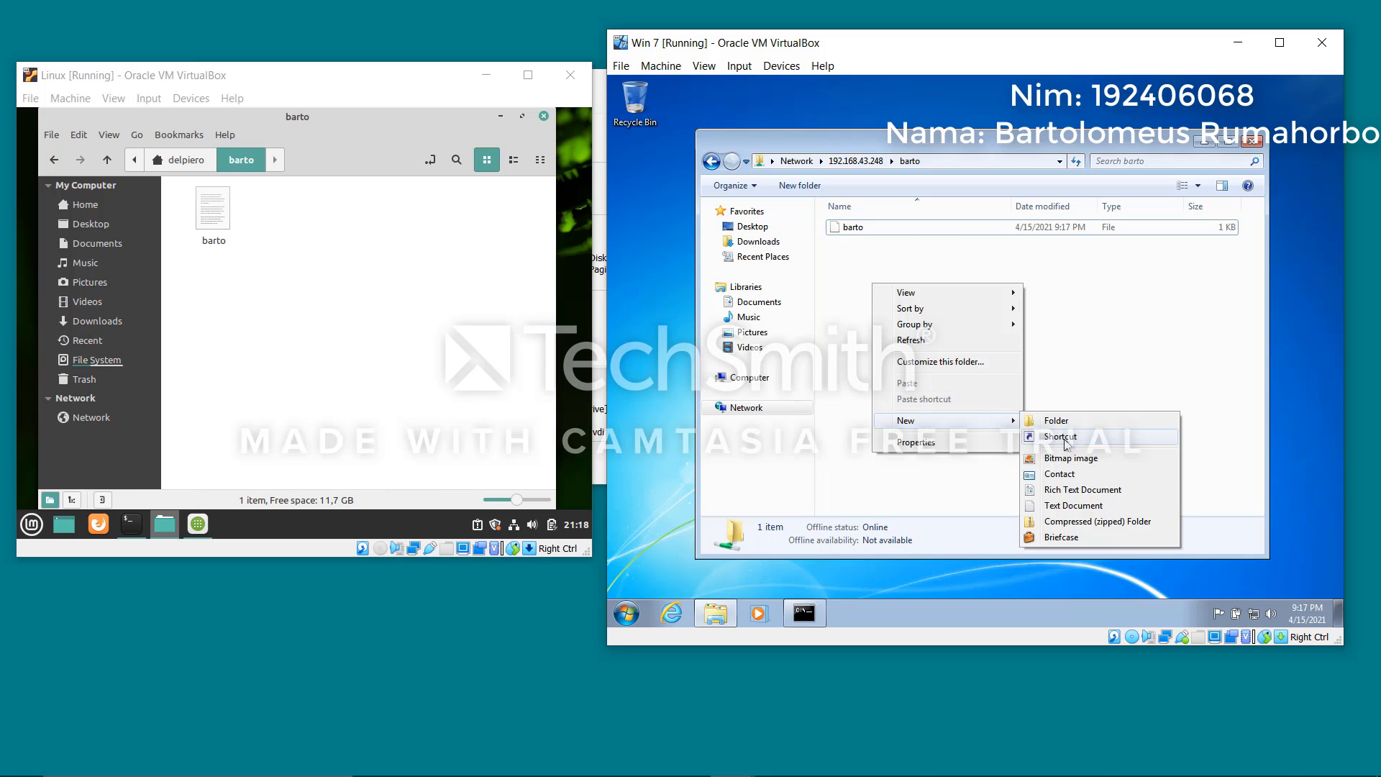
click(1073, 506)
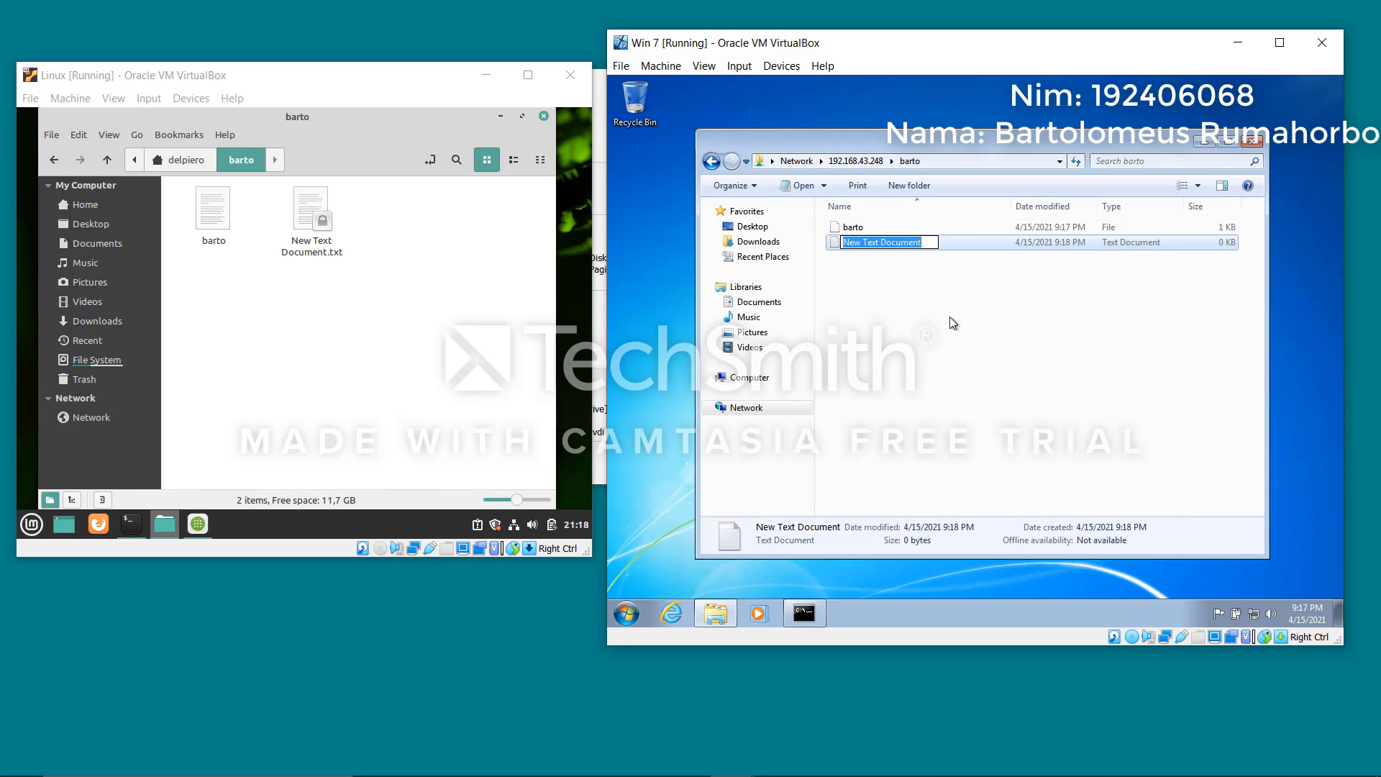
text(barto2)
key(Return)
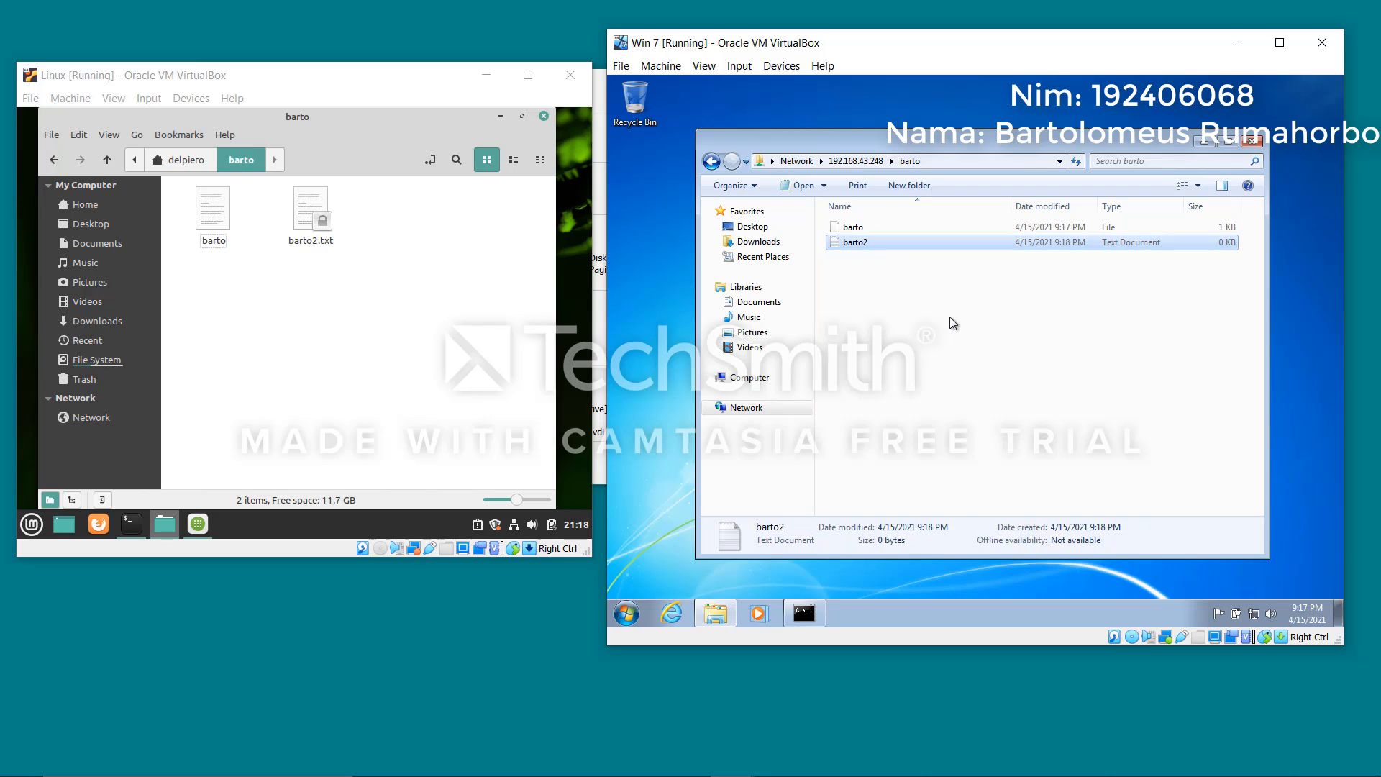
- Open the barto2 document in the Win 7 machine, write "windows to linux", save it, and close Notepad
key(Return)
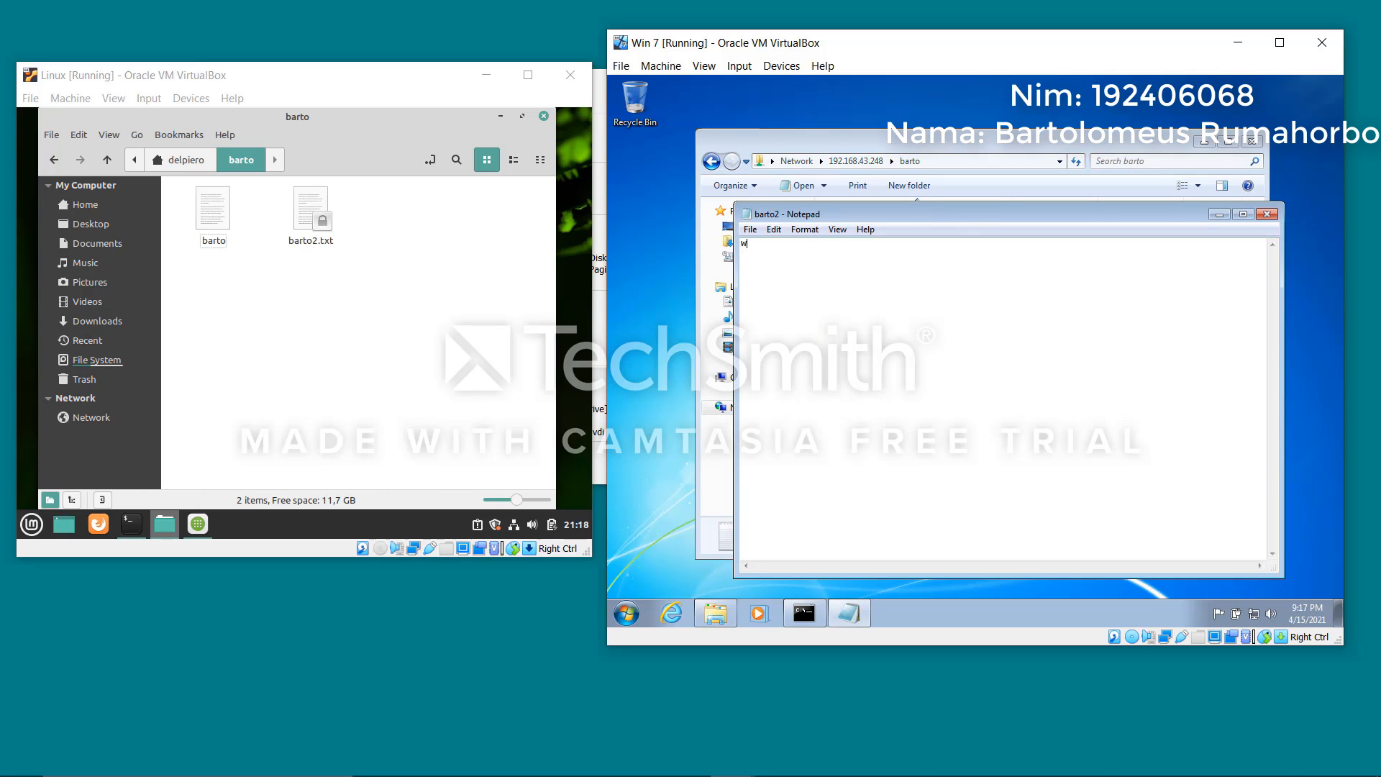
text(windows to linux)
click(1268, 214)
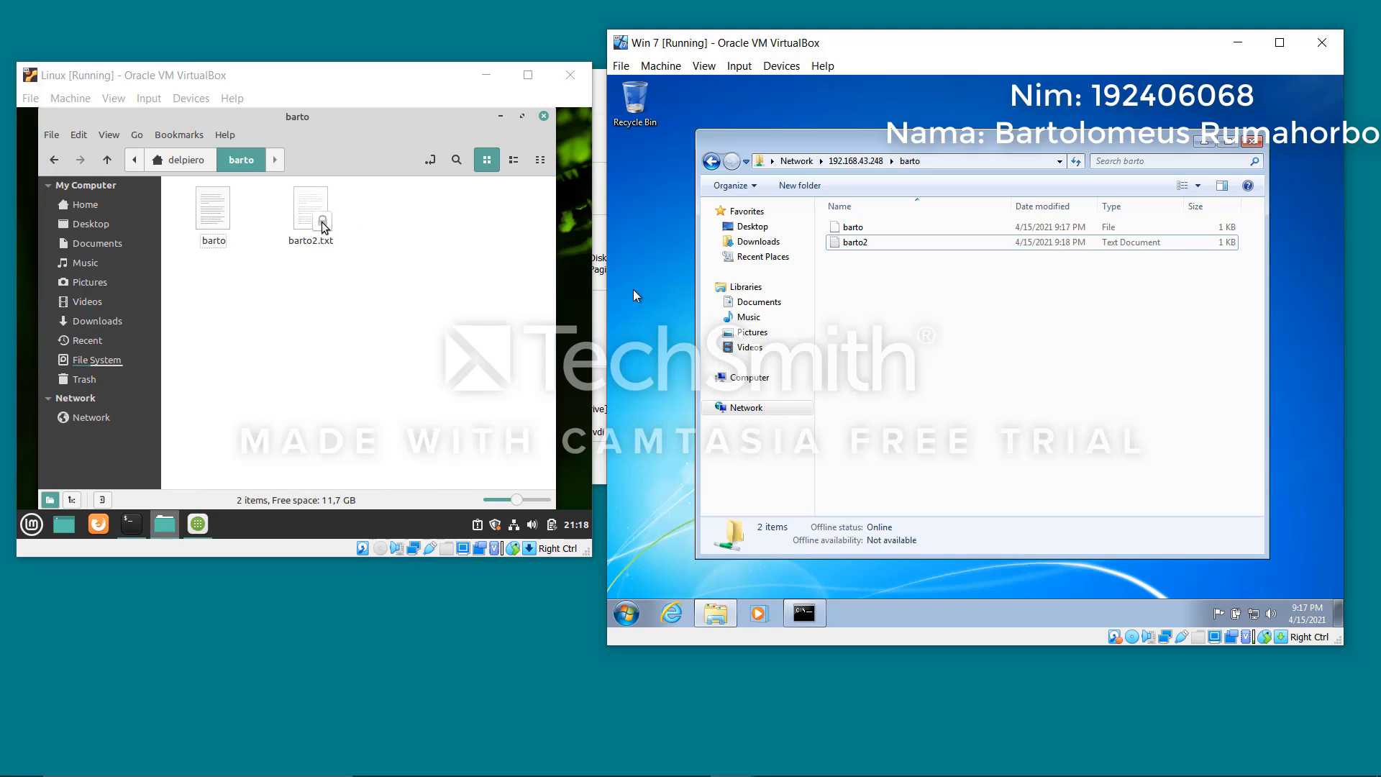
- In the Linux machine, open barto2.txt from the barto folder to check its text, and close the editor
click(361, 229)
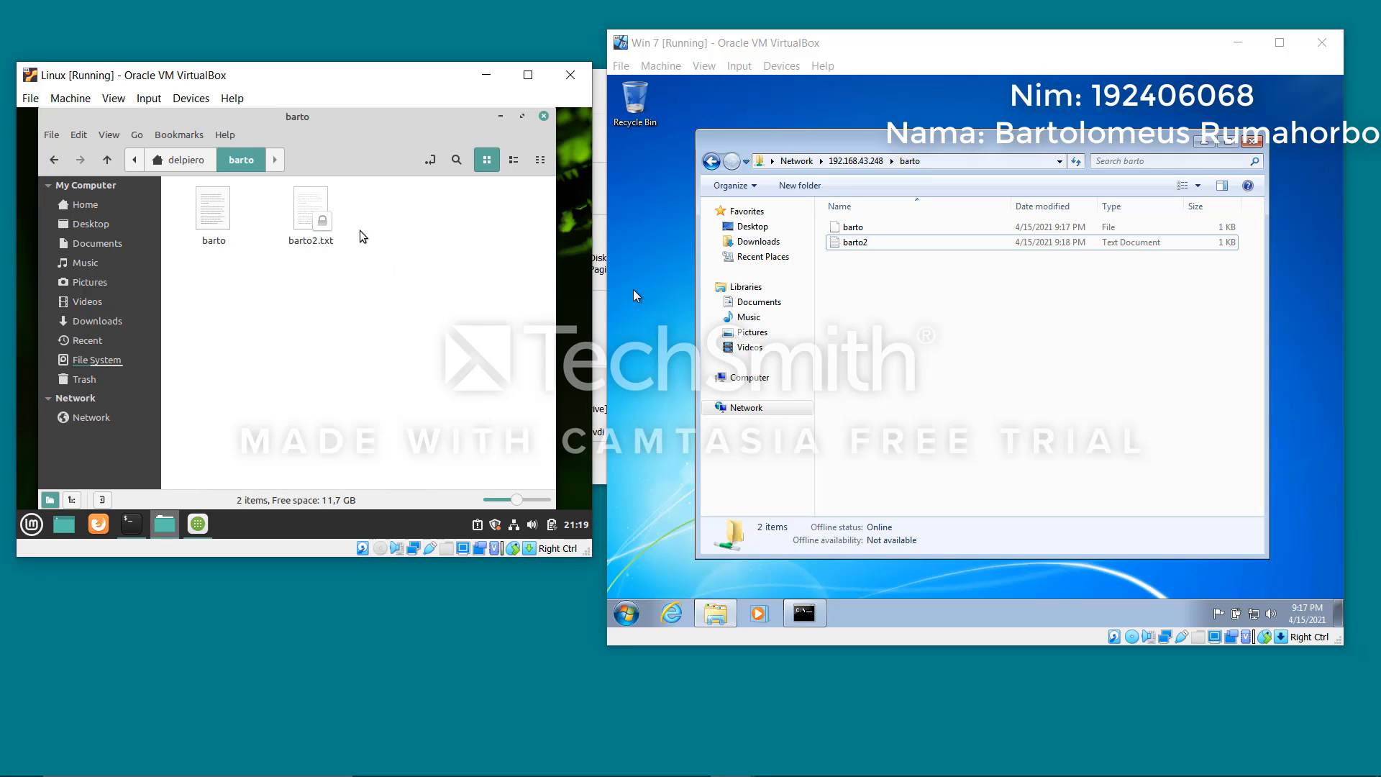
double_click(310, 239)
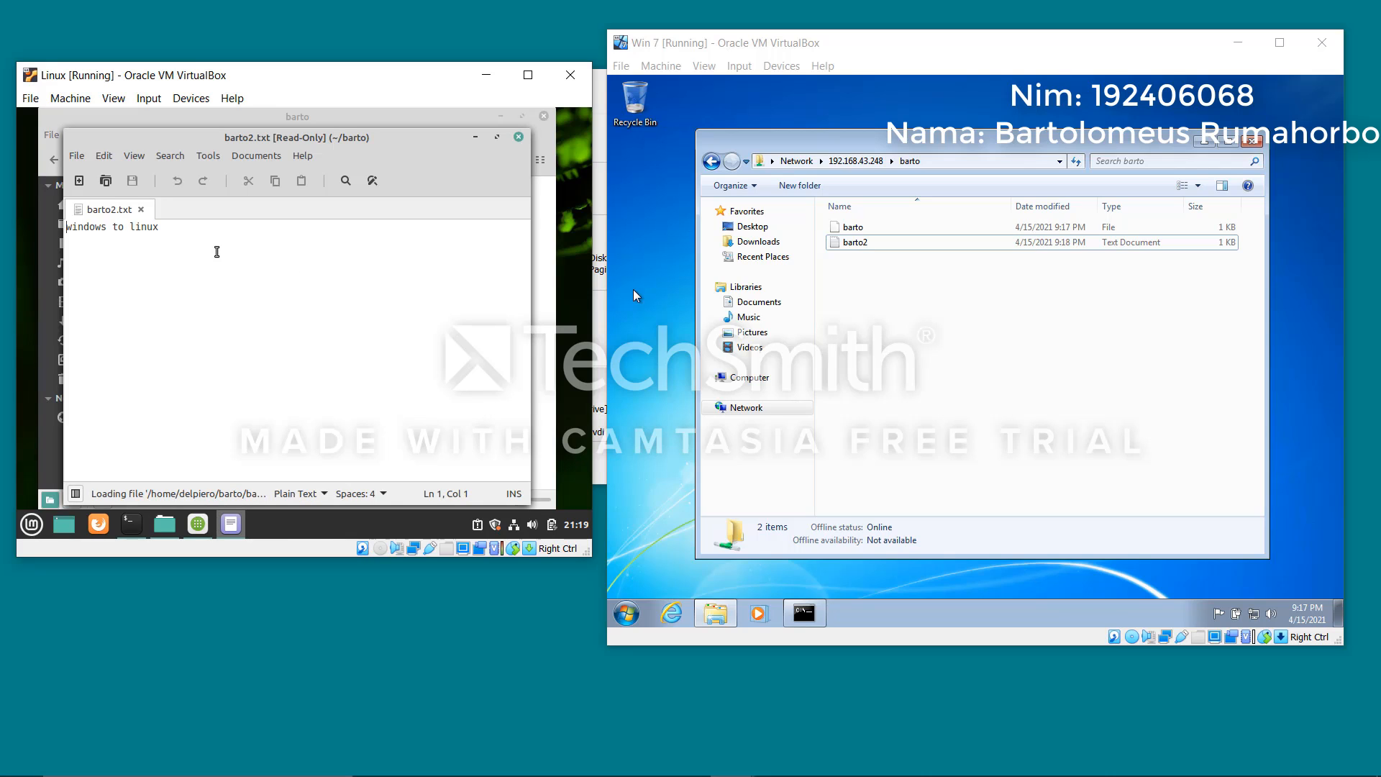
click(182, 236)
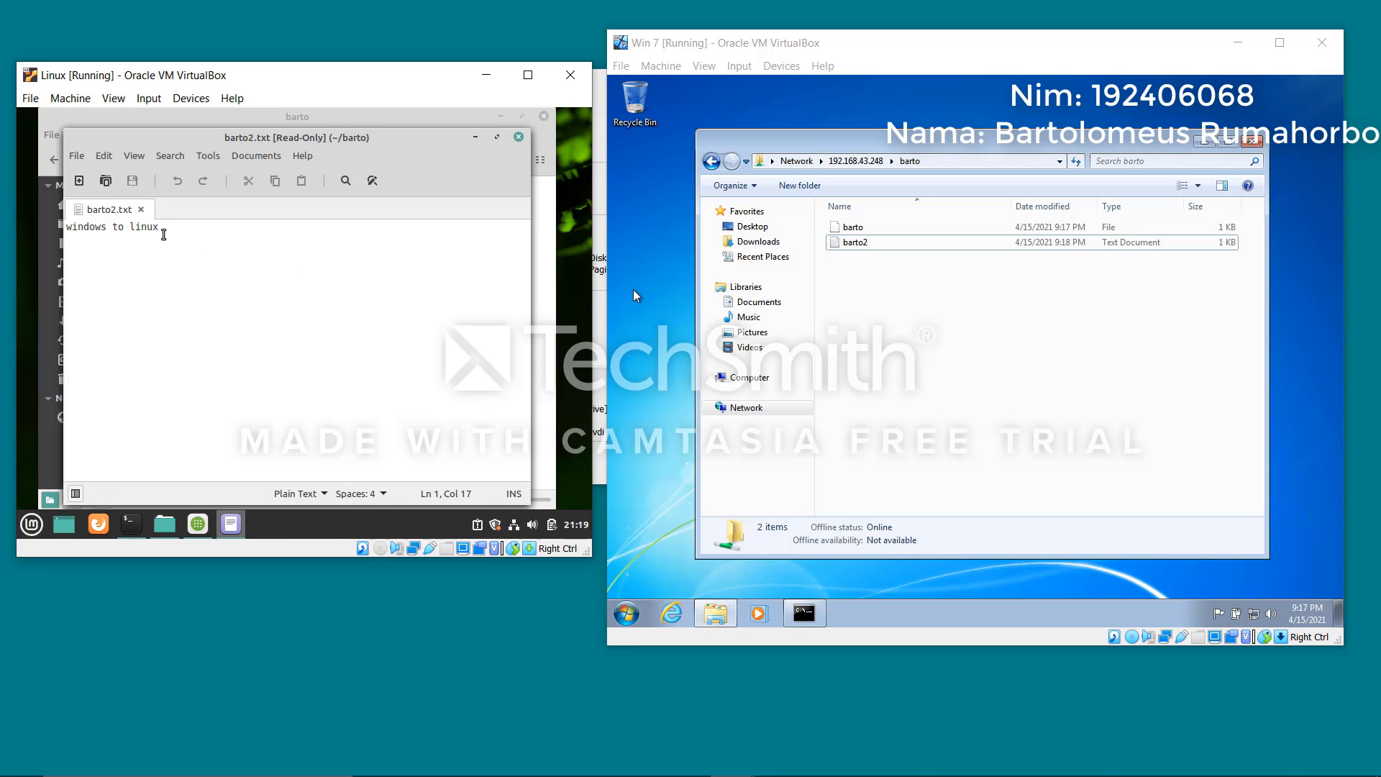
double_click(159, 234)
click(519, 136)
click(480, 267)
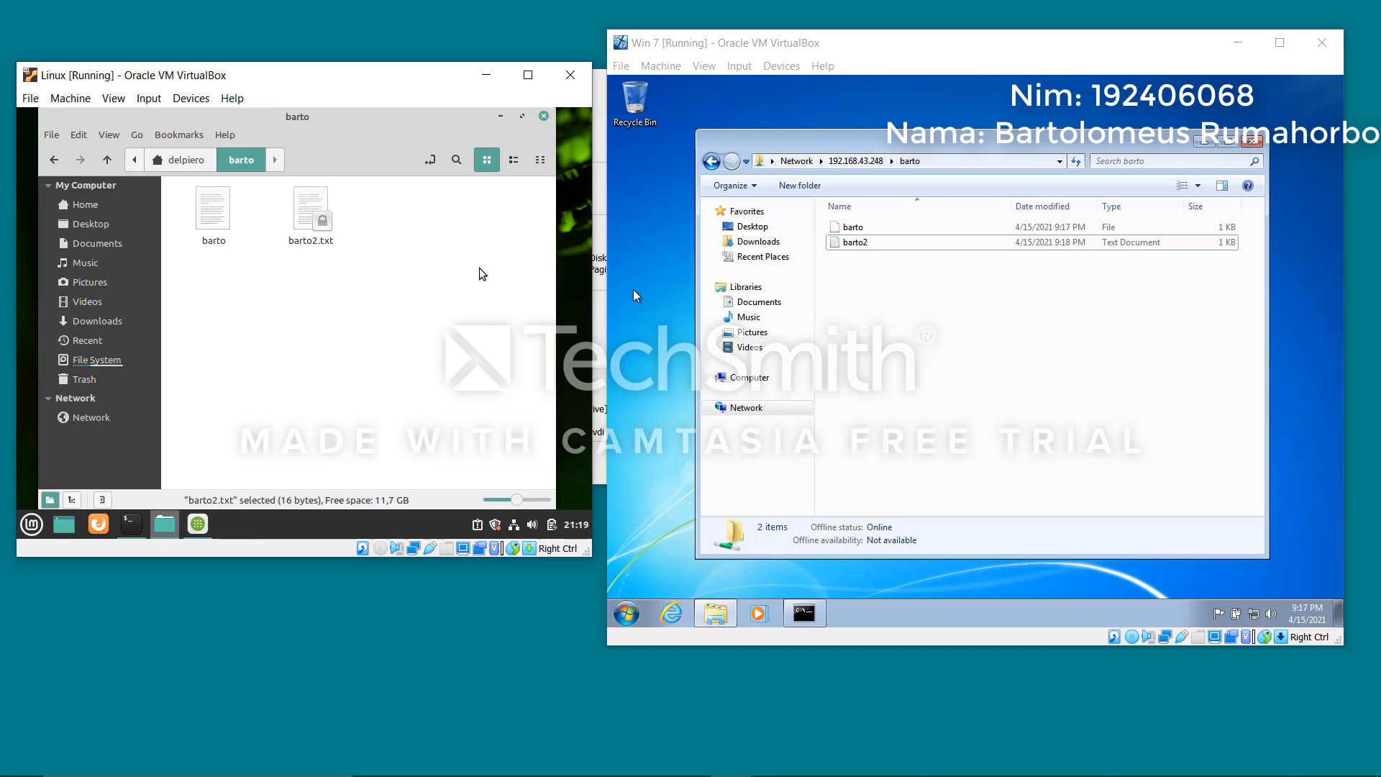
click(878, 269)
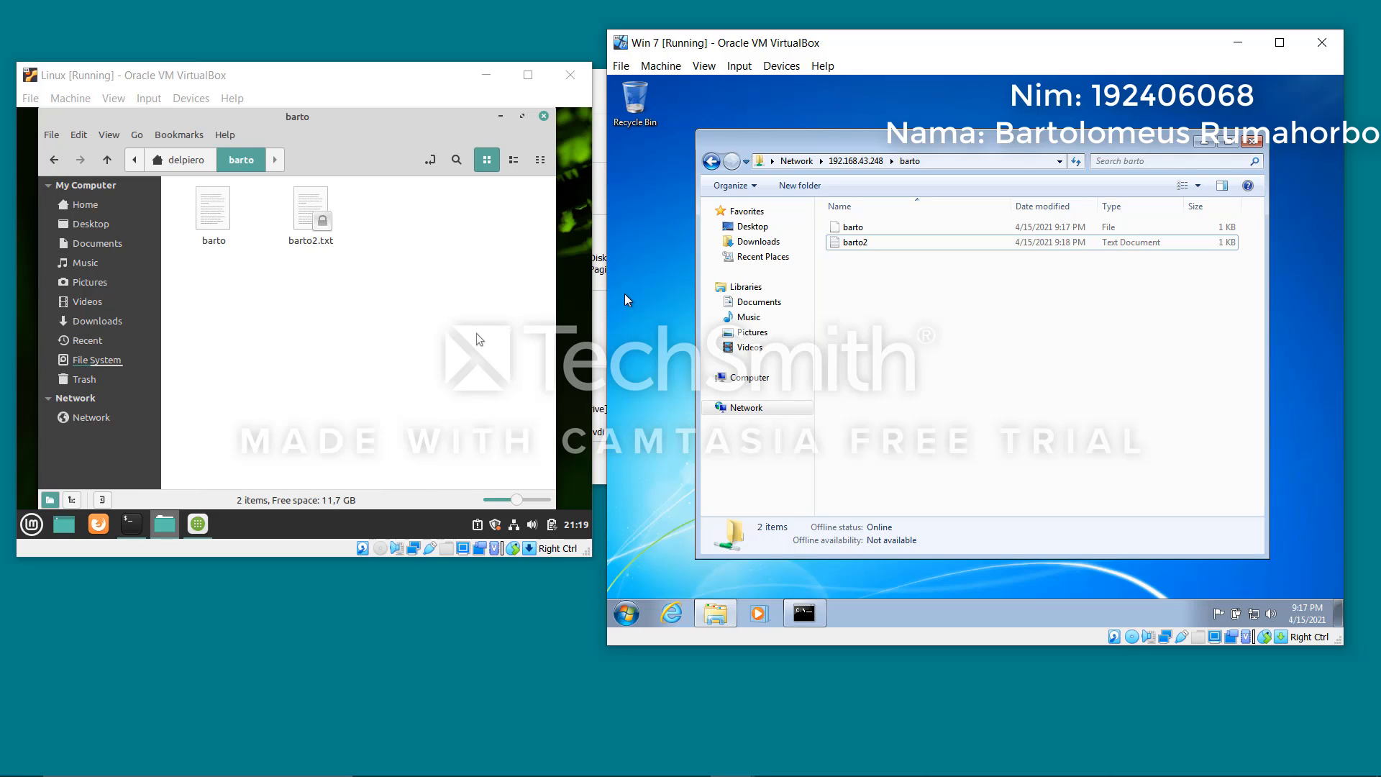
mouse_move(1030, 758)
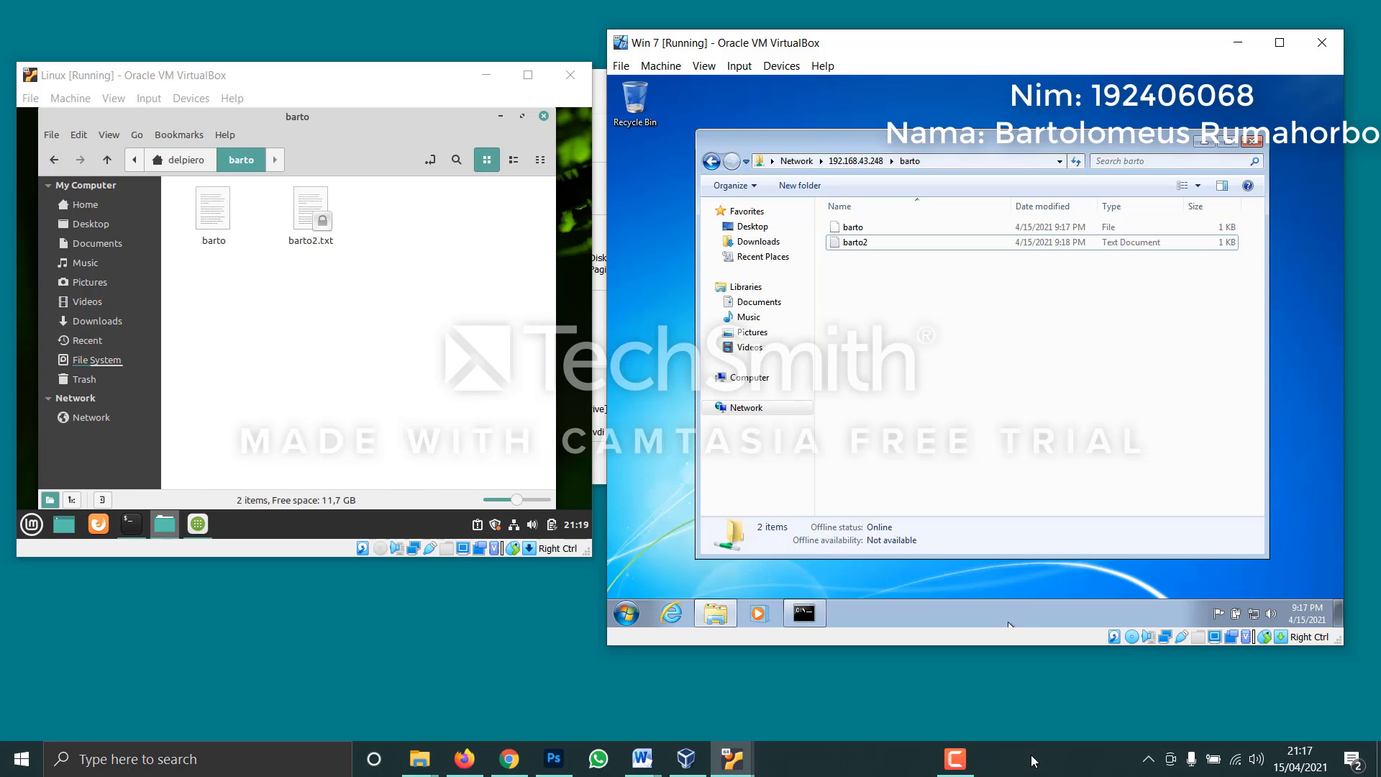
click(956, 759)
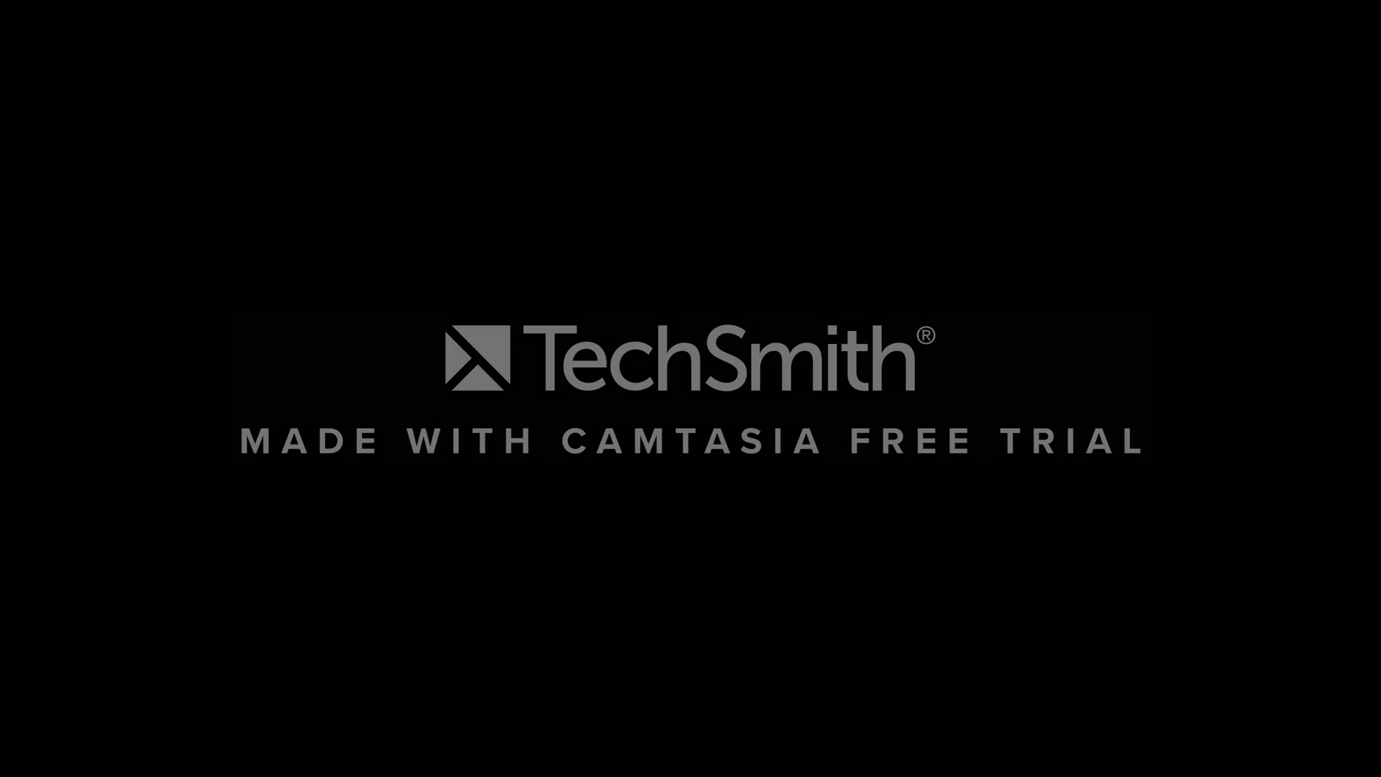